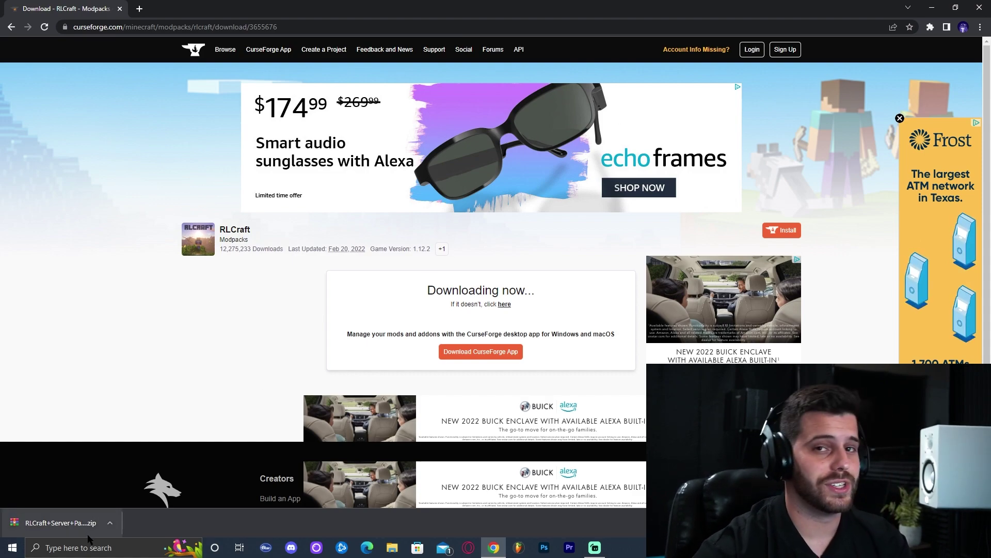
- Place the downloaded RLCraft server pack zip on the desktop beside the RLCRAFT SERVER TUTORIAL folder
drag(442, 17, 619, 29)
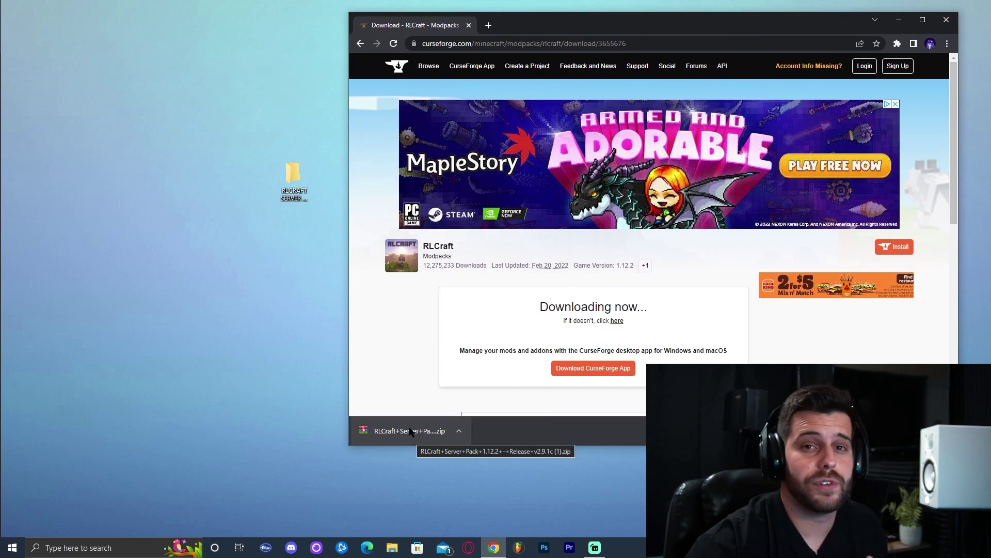
drag(411, 432, 242, 243)
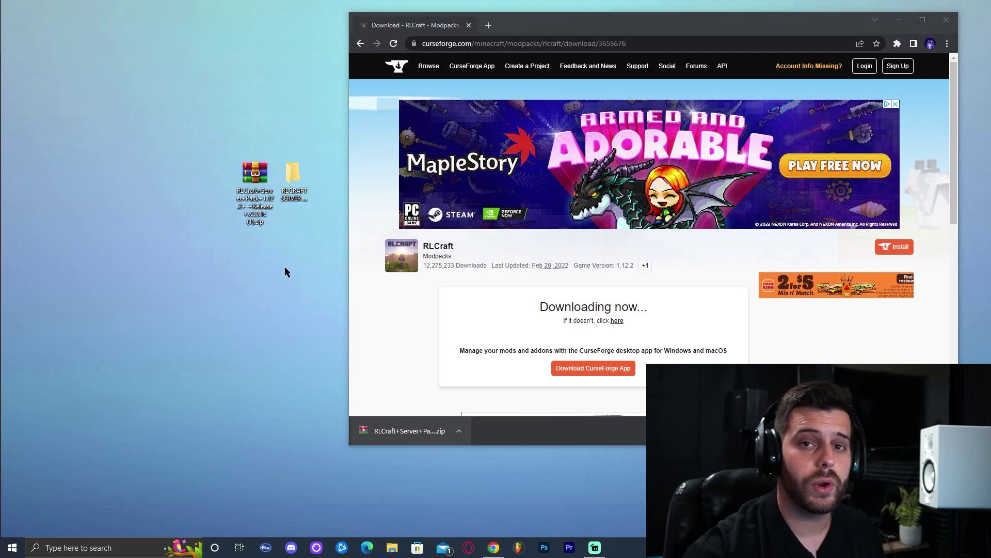
double_click(574, 21)
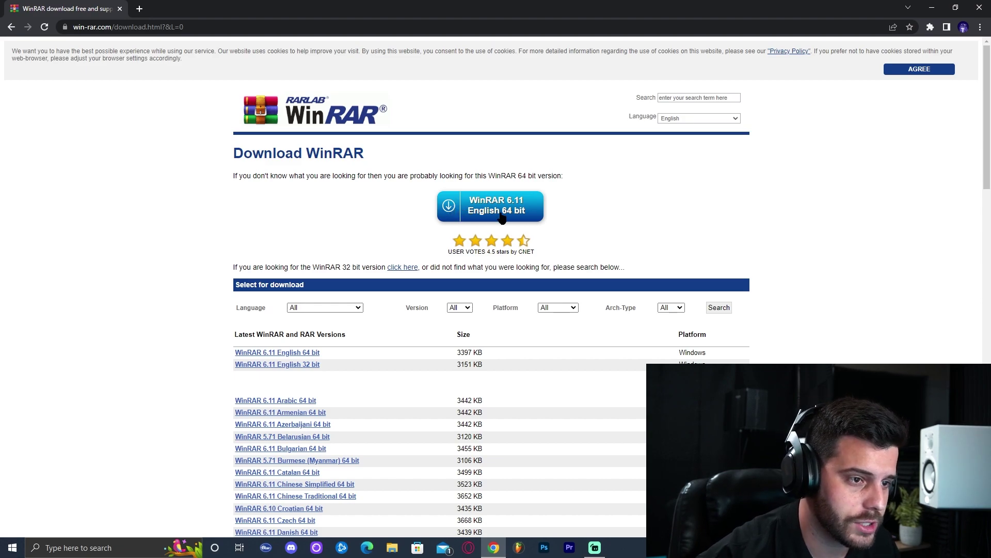
- Download WinRAR 6.11 English 64 bit and install it with the default destination and association options
click(453, 211)
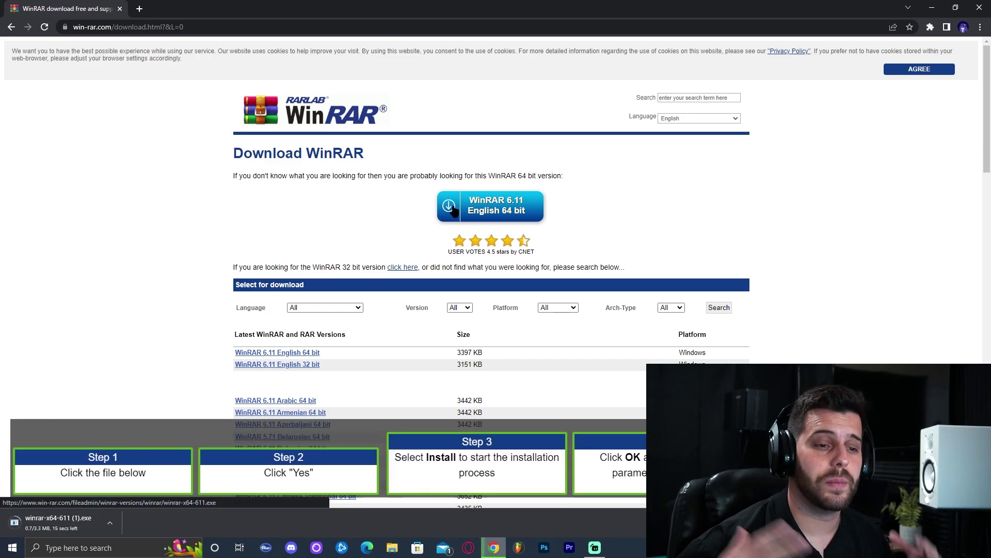
click(61, 523)
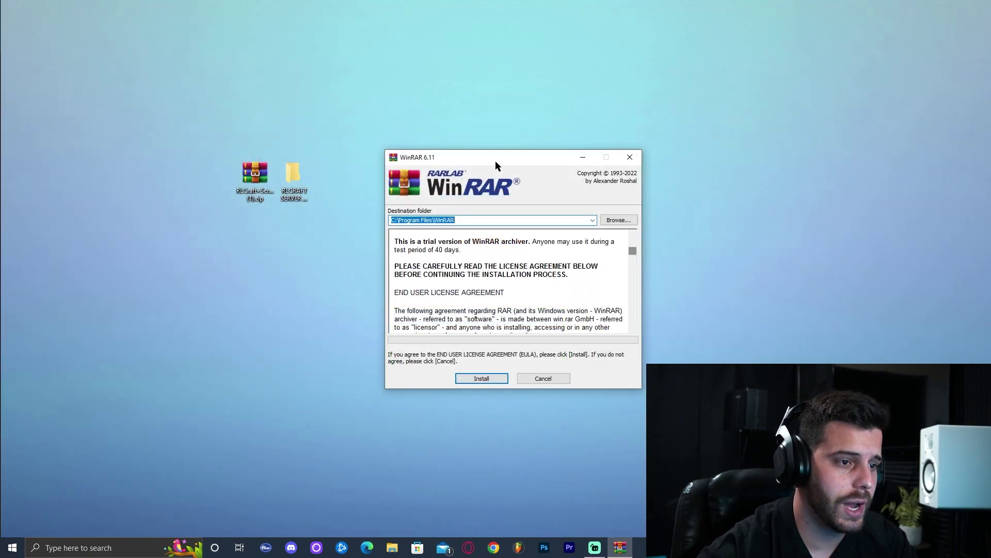
drag(495, 160, 487, 153)
click(475, 373)
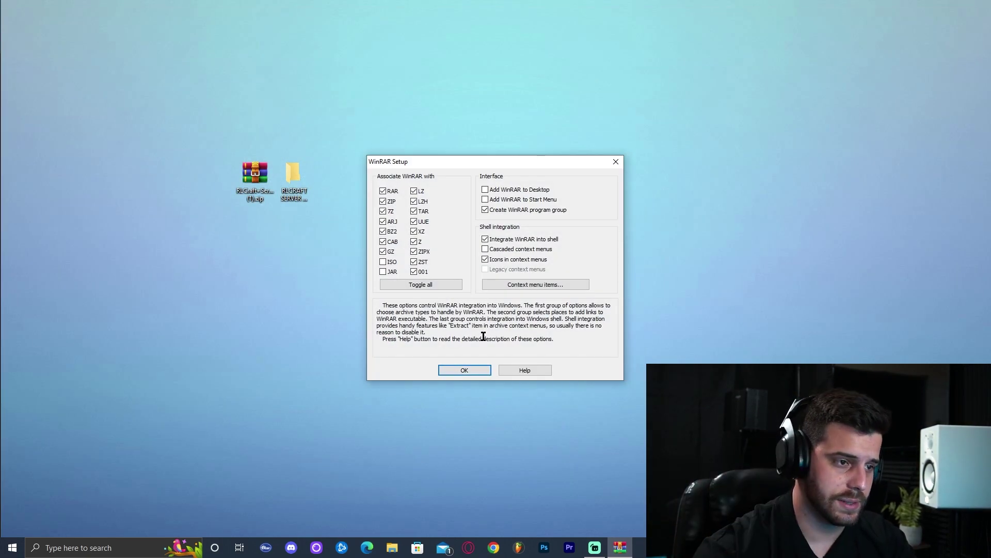
click(471, 370)
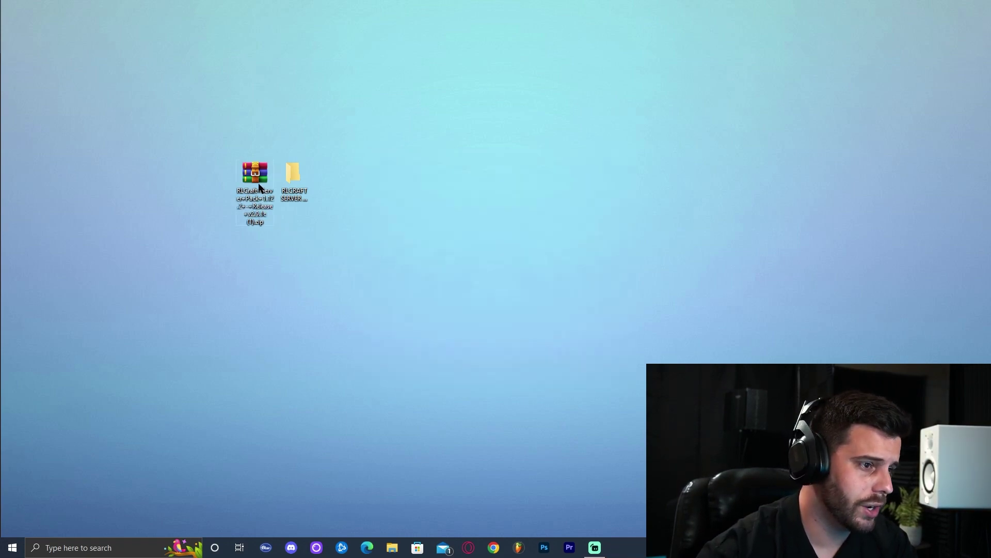
- Open the RLCraft server pack zip in WinRAR and arrange the RLCRAFT SERVER TUTORIAL folder window beside it
double_click(255, 175)
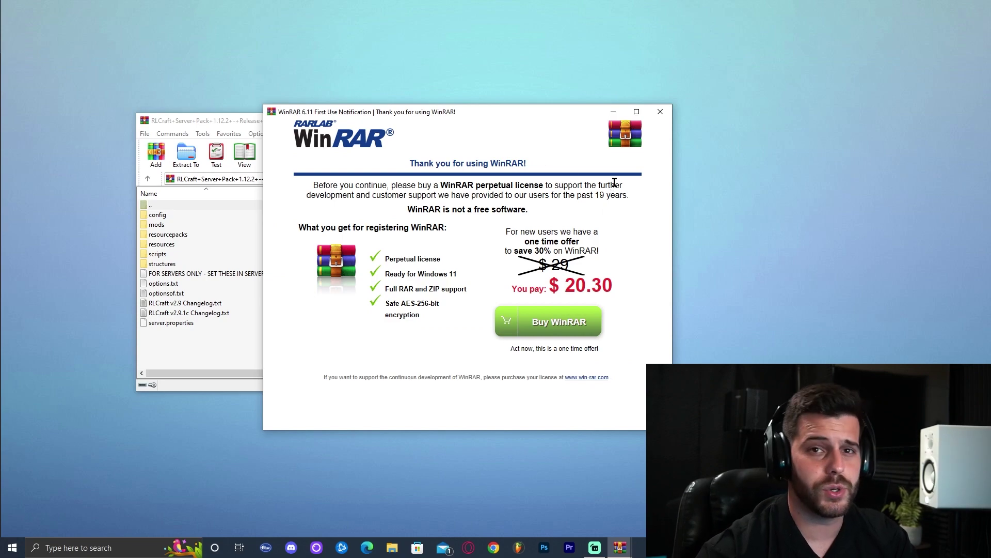
click(660, 112)
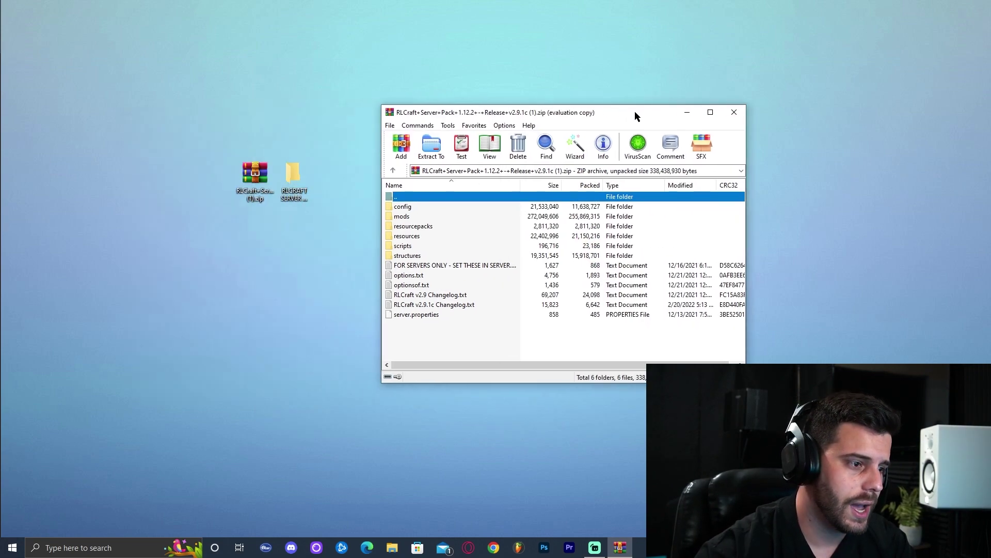
drag(482, 335, 448, 204)
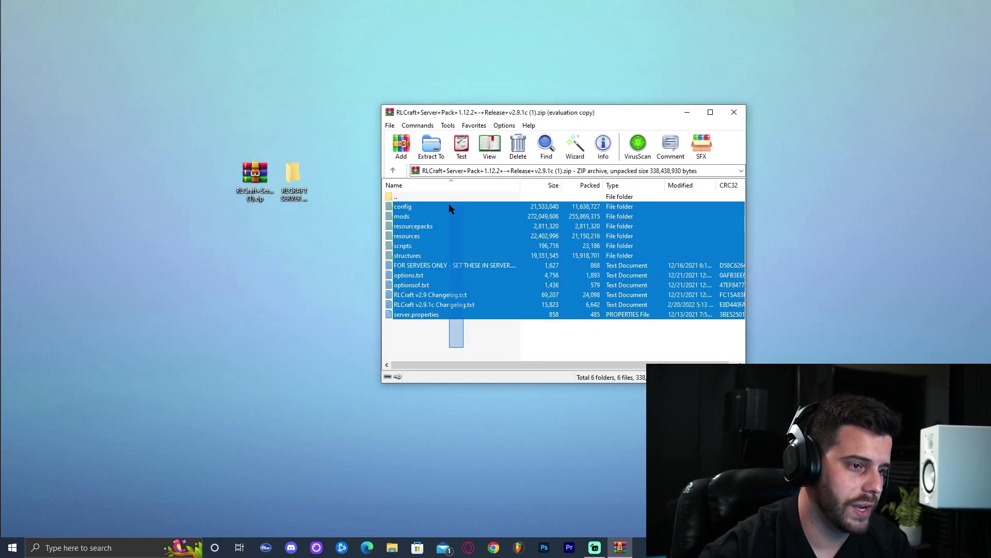
click(459, 358)
double_click(302, 164)
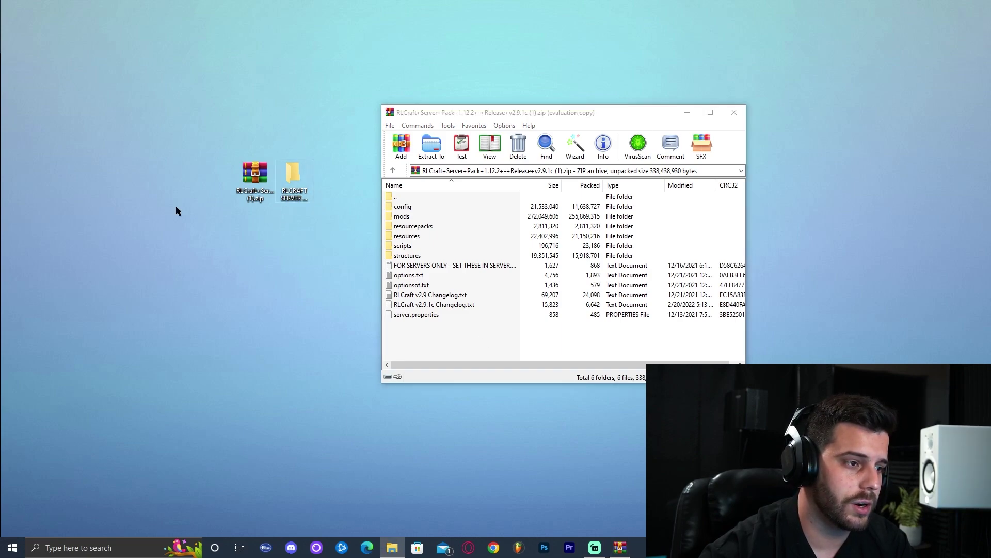
drag(31, 105, 265, 232)
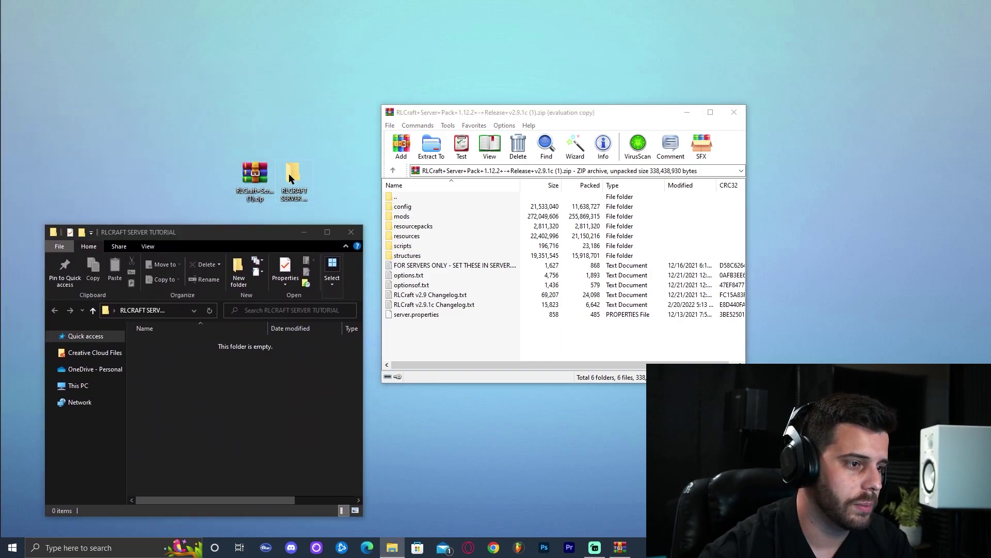
- Extract all files and folders of the RLCraft server pack archive into the RLCRAFT SERVER TUTORIAL folder
click(261, 184)
drag(438, 333, 546, 189)
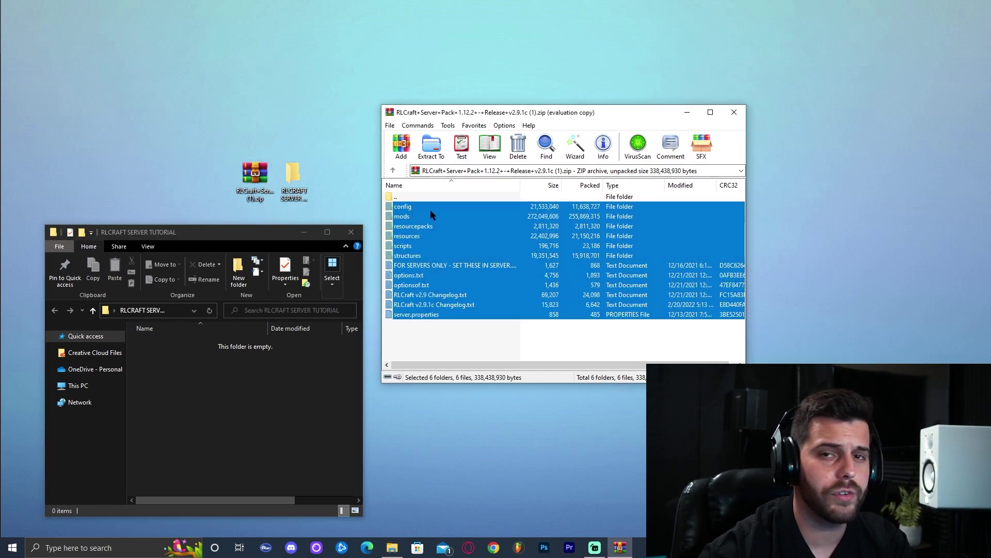
click(253, 177)
right_click(253, 177)
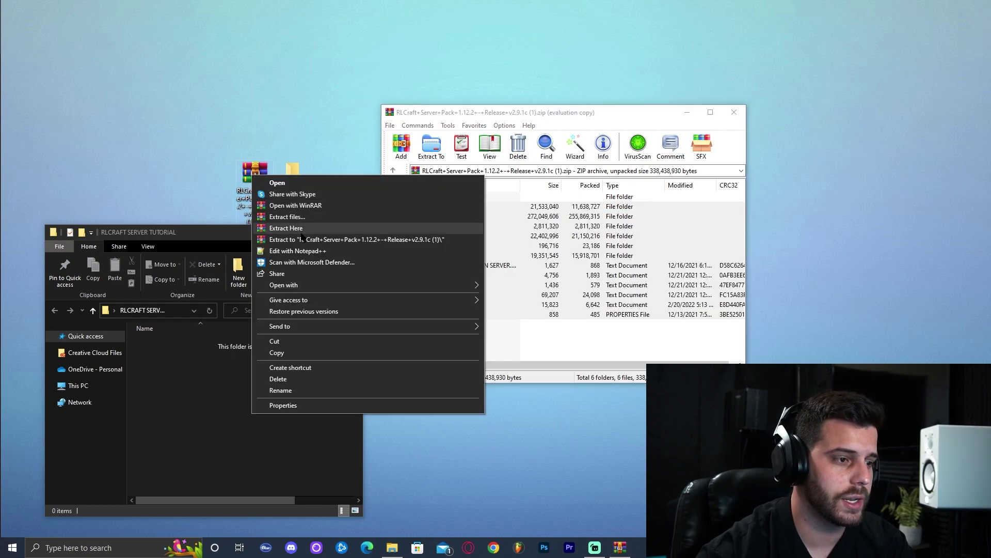
click(448, 343)
drag(447, 344, 245, 376)
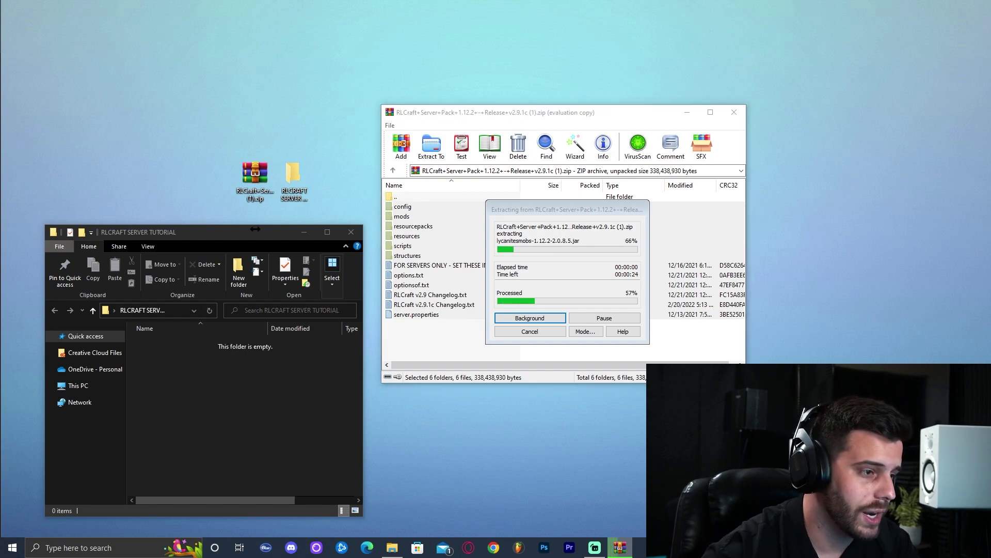
drag(199, 235, 199, 214)
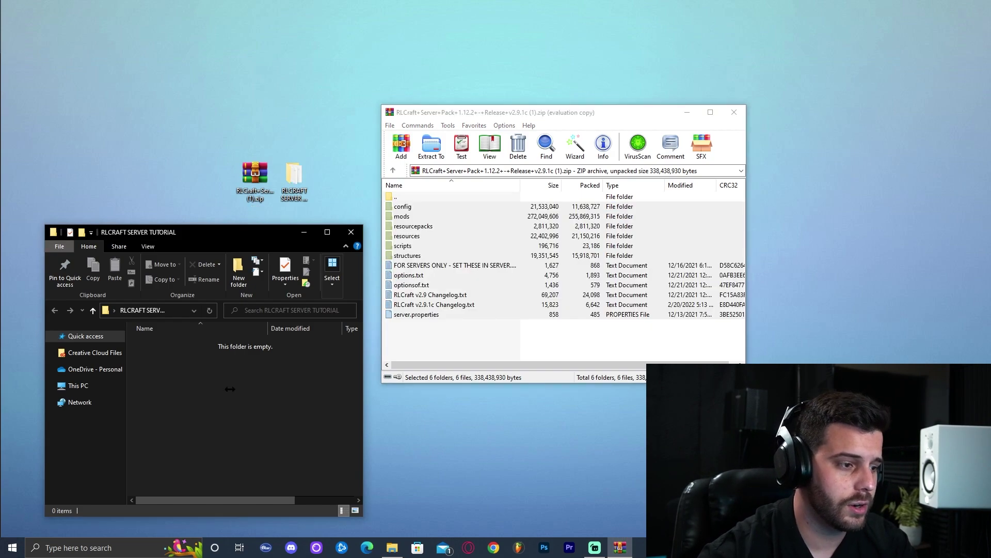
- Delete the RLCraft server pack zip from the desktop and maximize the RLCRAFT SERVER TUTORIAL folder window
click(734, 112)
click(254, 176)
key(Delete)
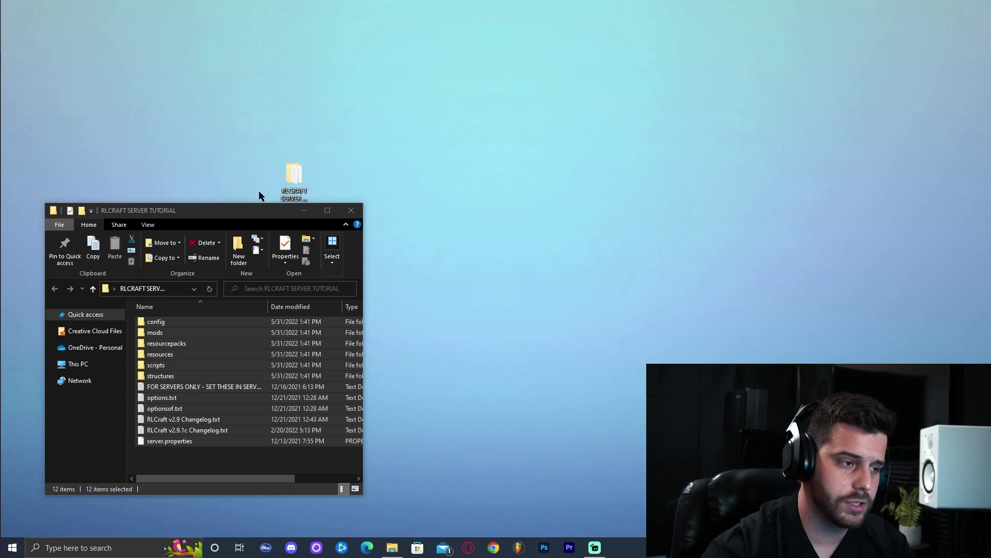
double_click(235, 210)
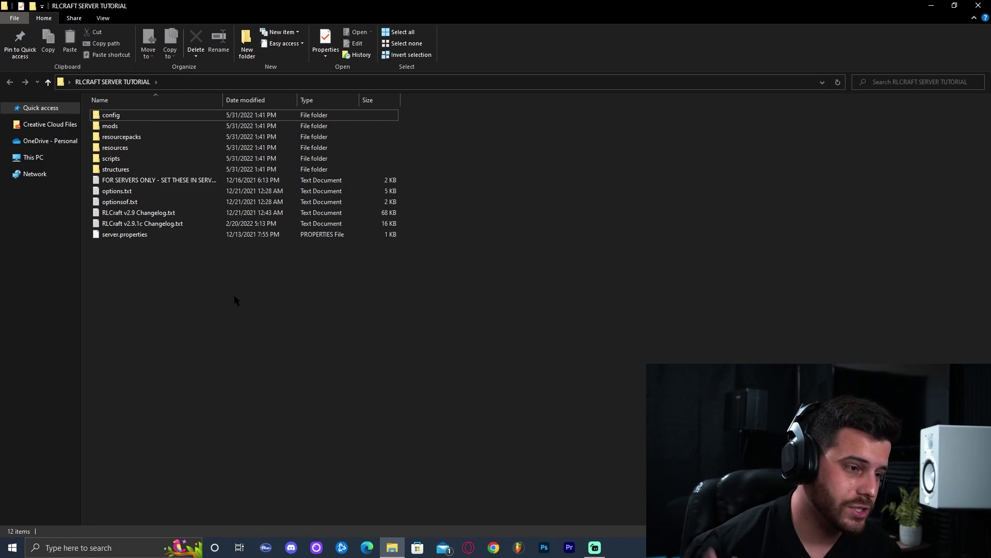
drag(187, 312, 232, 281)
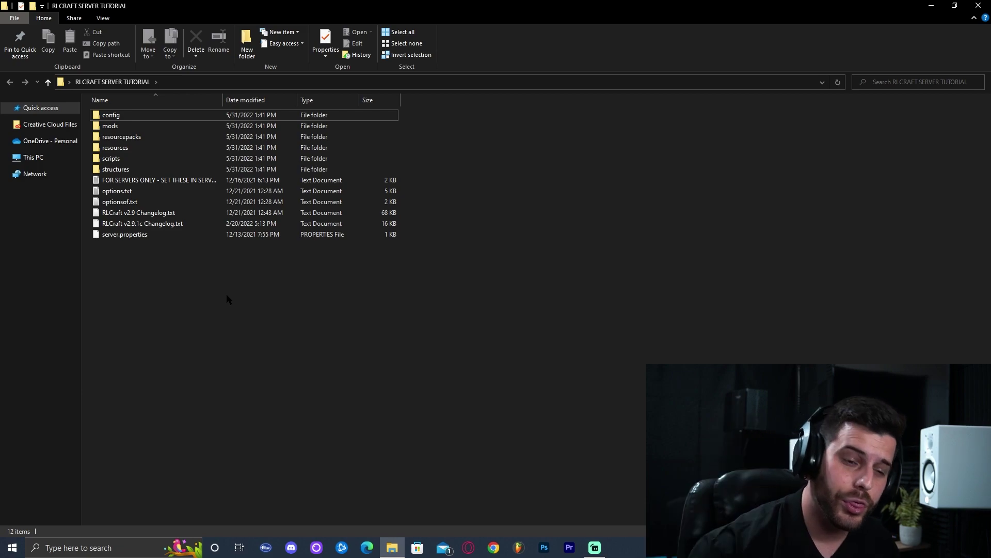
- Switch to Chrome and download the latest Minecraft Forge installer for MC 1.12.2, skipping the advertisement page
click(494, 547)
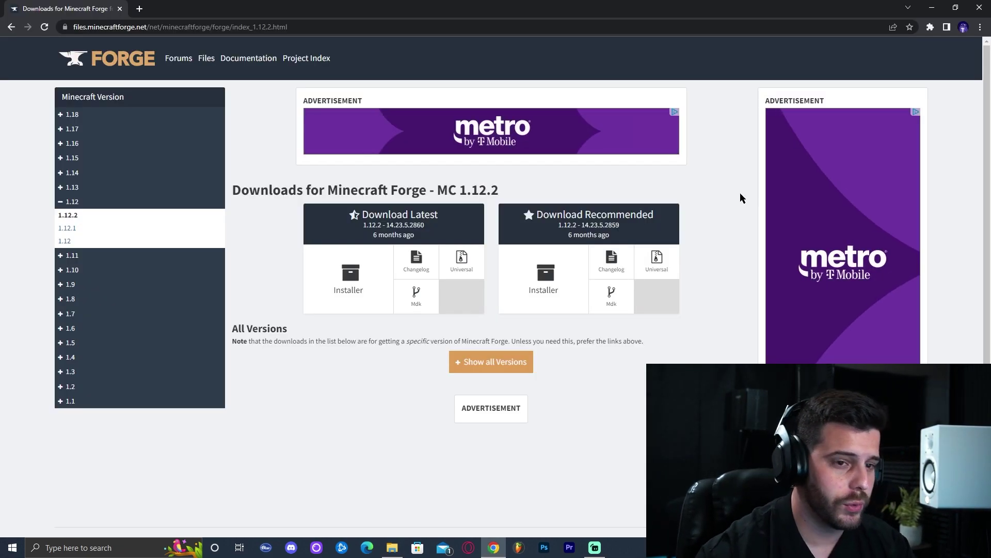
drag(501, 190, 459, 192)
click(475, 194)
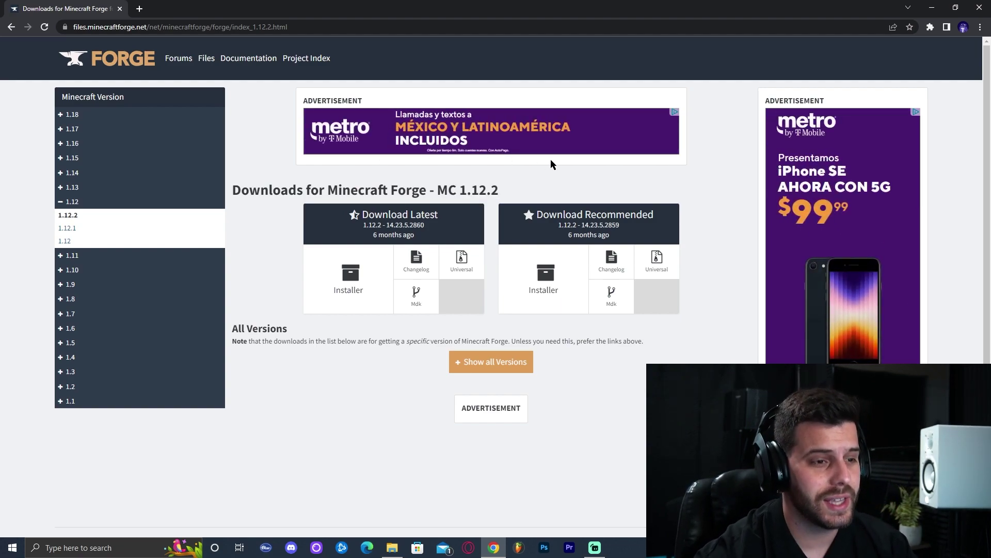
double_click(498, 193)
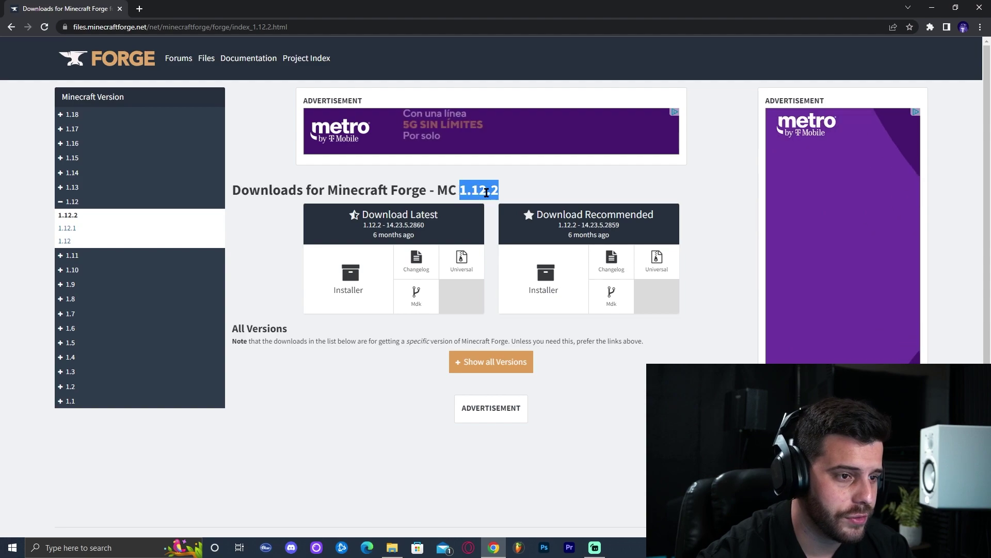
click(62, 115)
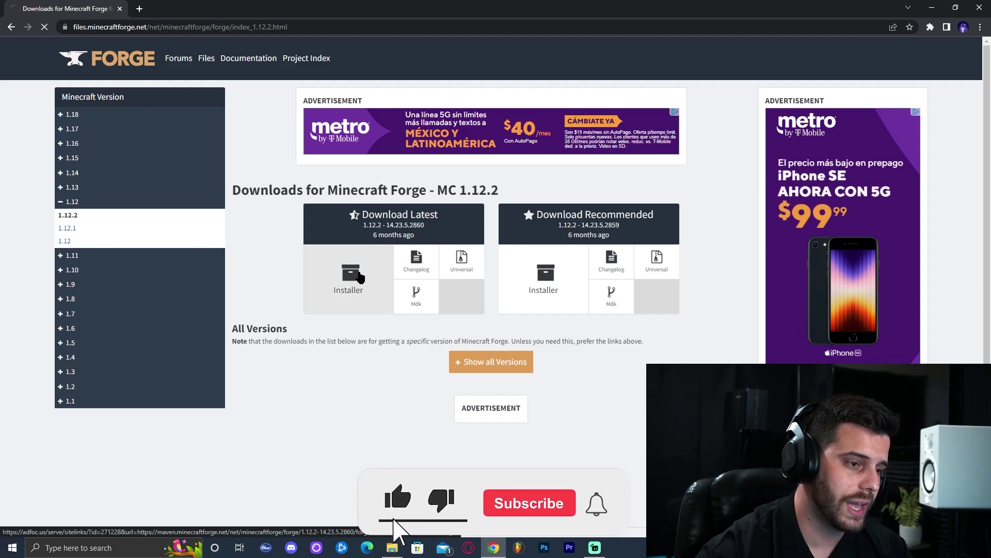
click(350, 279)
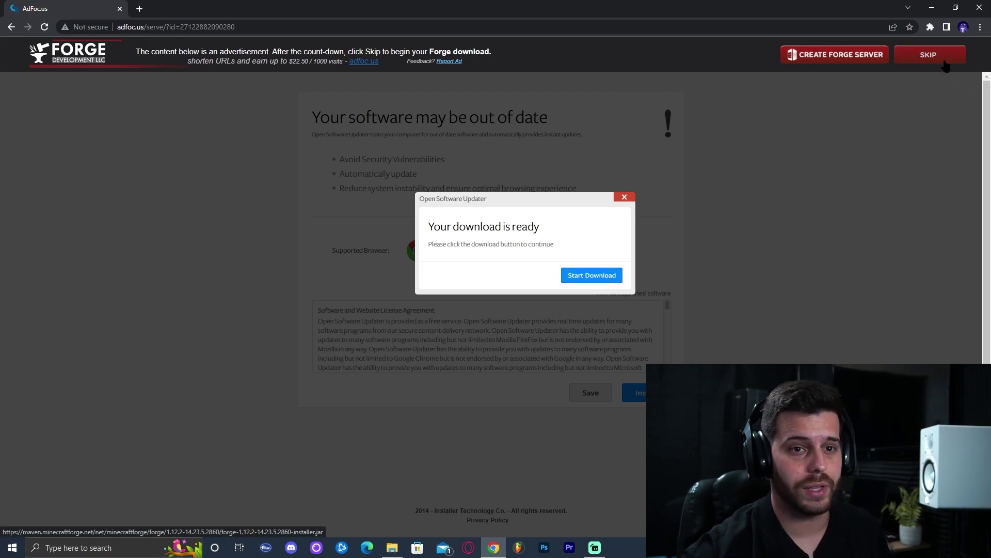
click(930, 60)
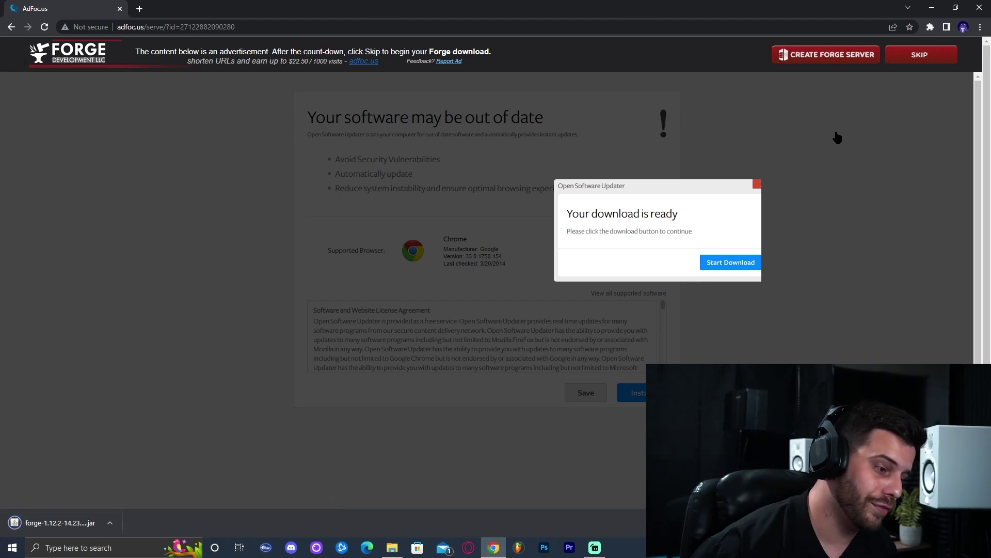
- Move the downloaded Forge 1.12.2 installer jar from the browser into the RLCRAFT SERVER TUTORIAL folder
click(602, 26)
double_click(650, 16)
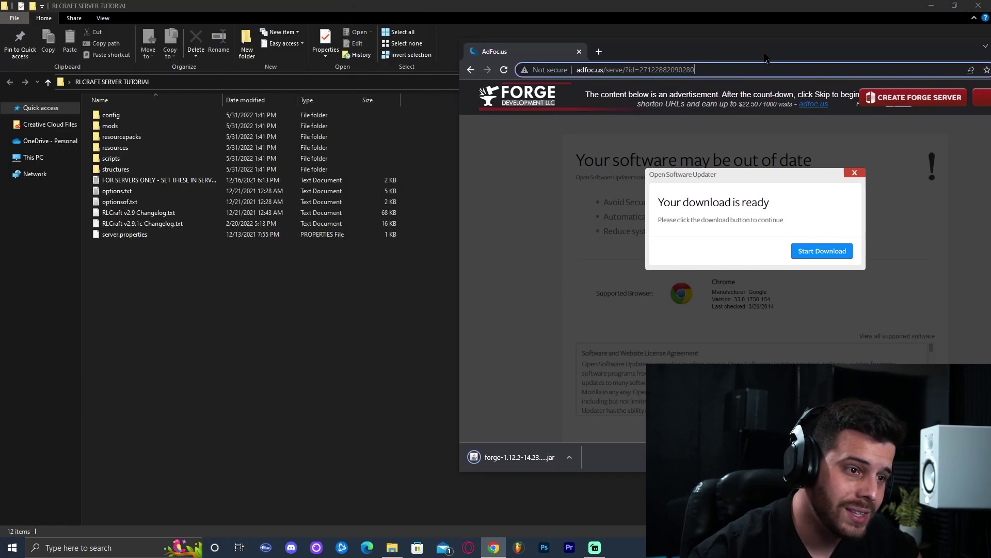
click(289, 297)
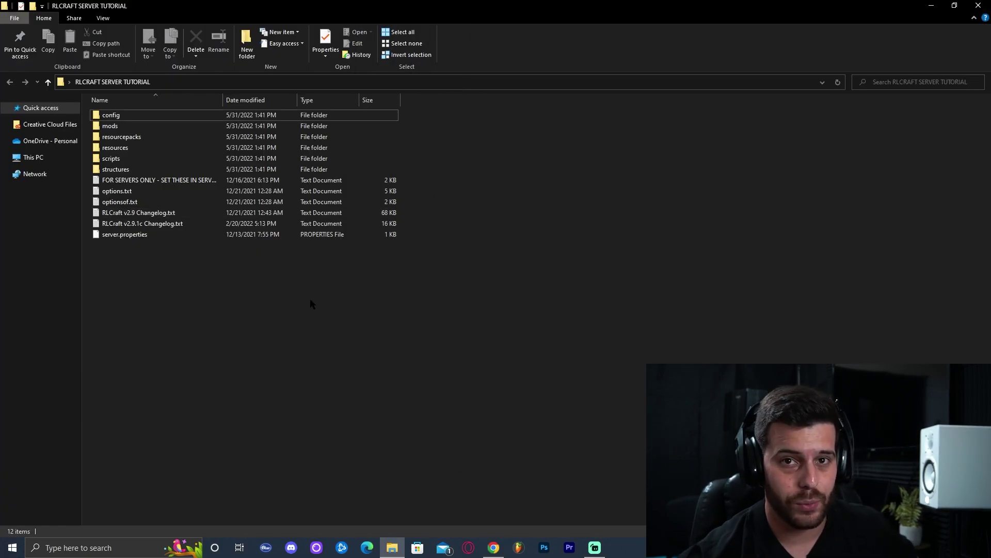
click(494, 547)
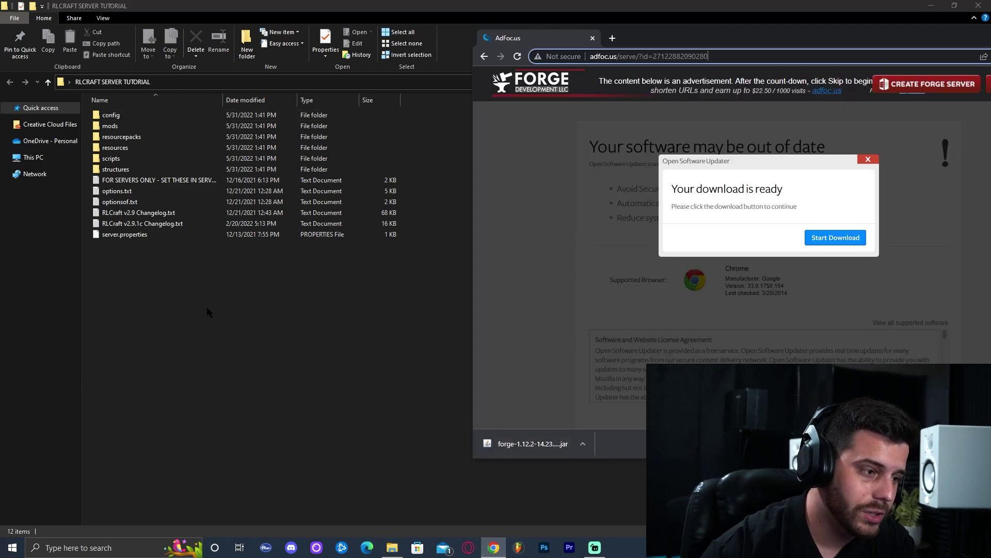
drag(532, 444, 345, 357)
drag(162, 295, 238, 315)
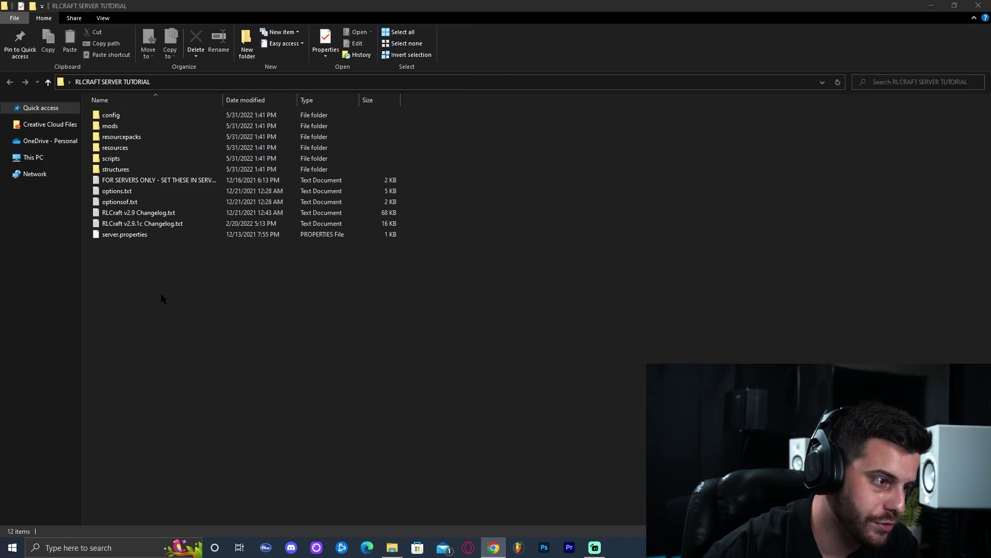
click(497, 550)
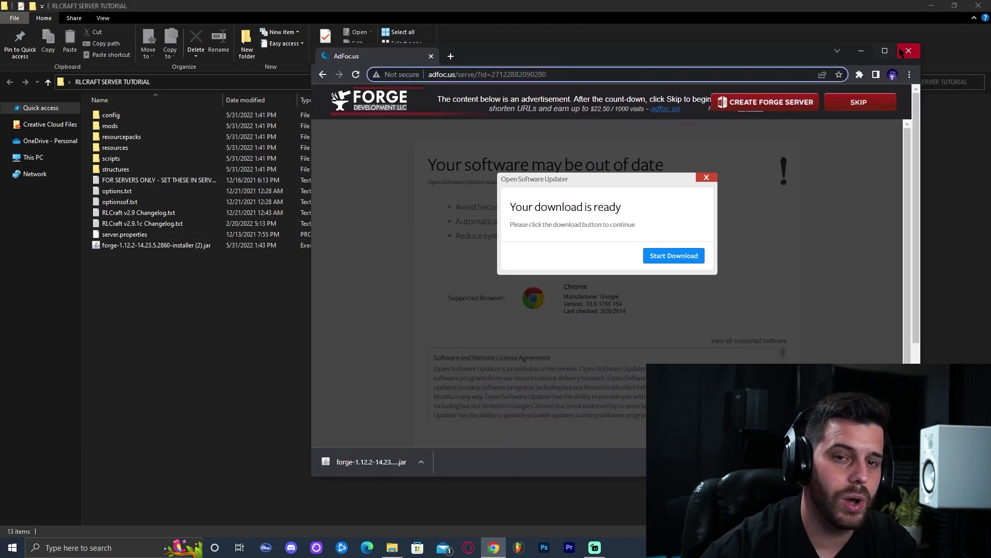
- Download the Windows Offline (64-bit) Java installer and place it on the desktop
click(402, 327)
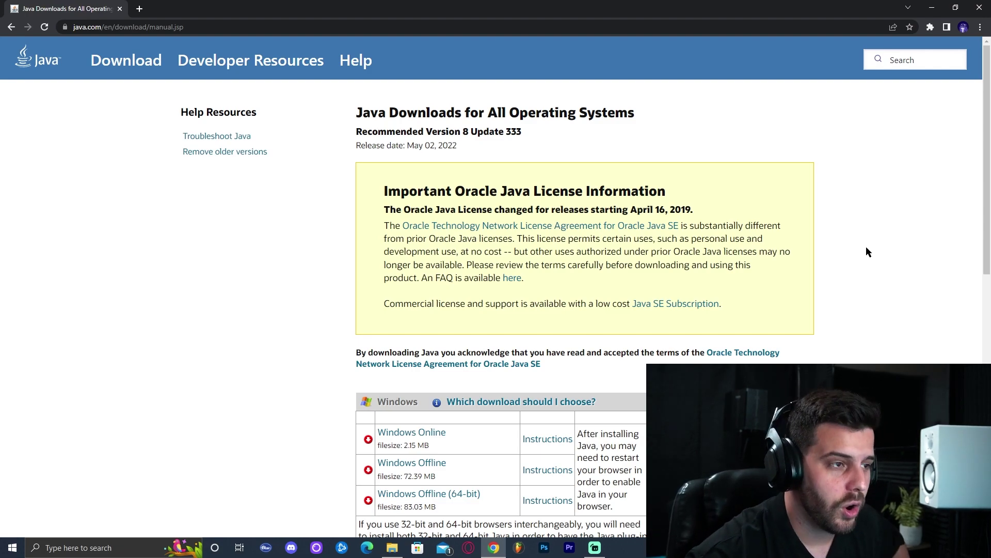
drag(986, 227, 986, 310)
drag(374, 318, 499, 317)
click(584, 317)
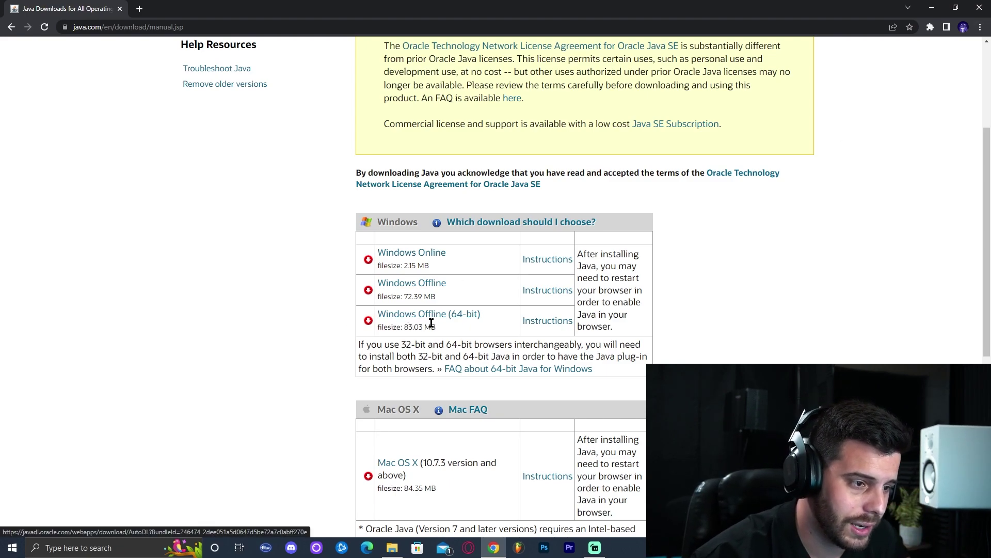
click(385, 326)
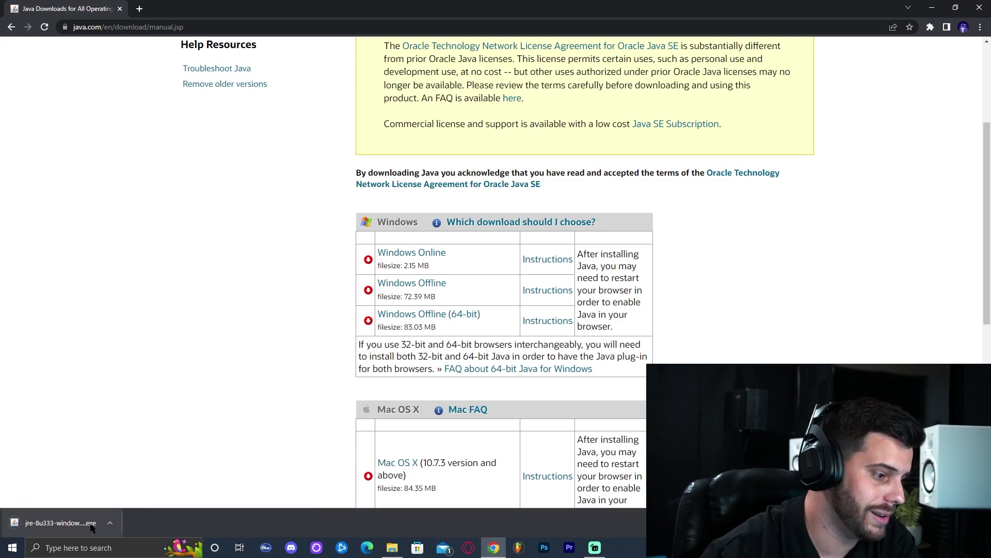
click(392, 548)
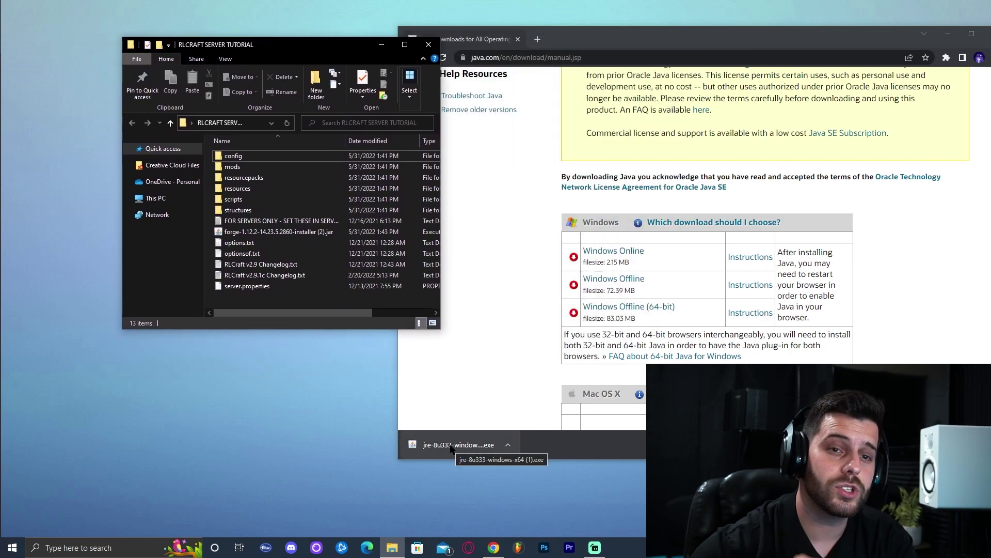
drag(451, 449, 229, 407)
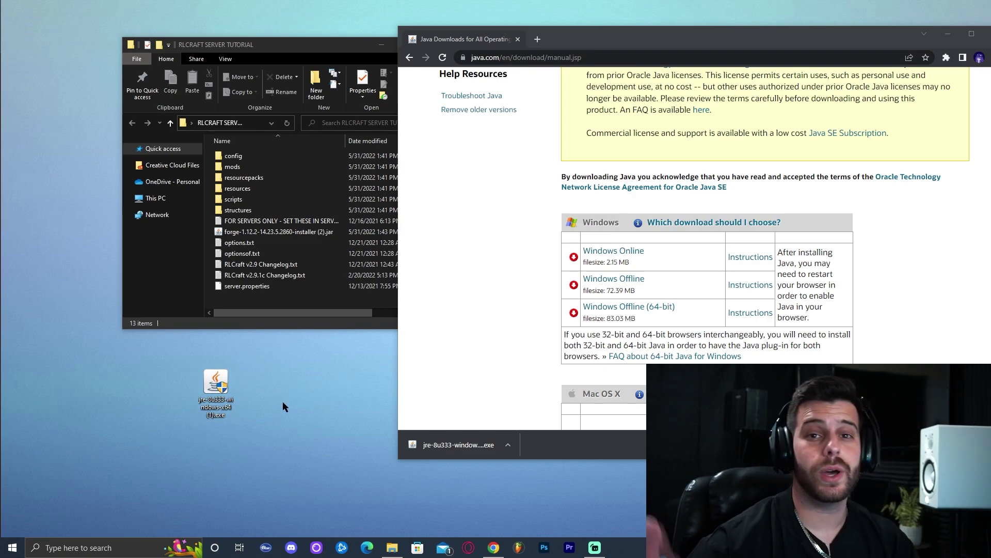
- Run the Java installer from the desktop, put the browser window away, and install Java in the default destination folder
double_click(215, 385)
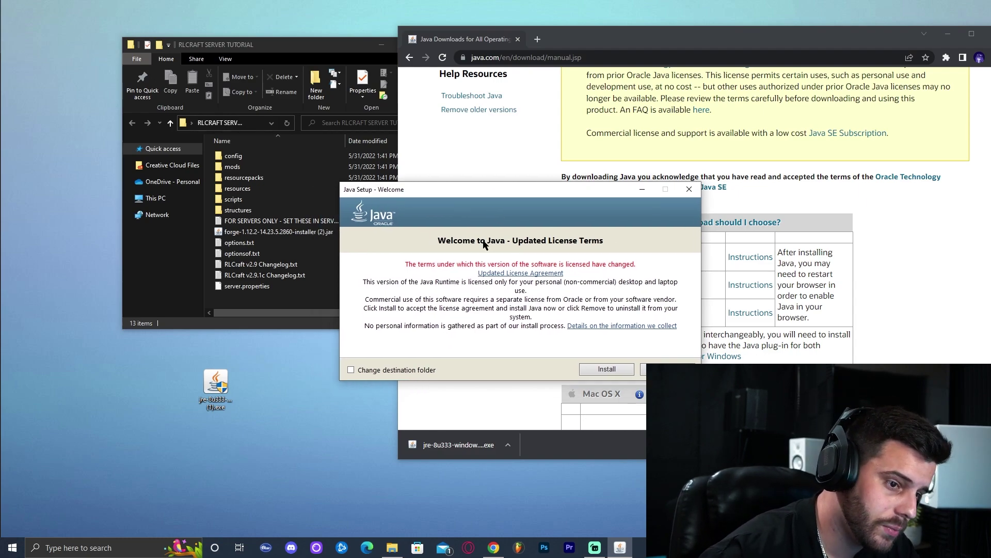
click(692, 35)
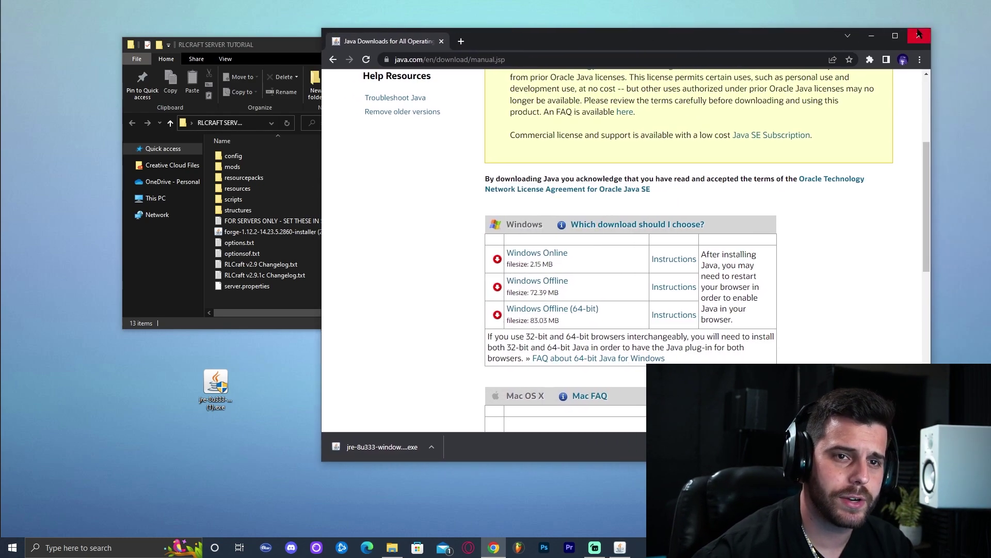
click(948, 34)
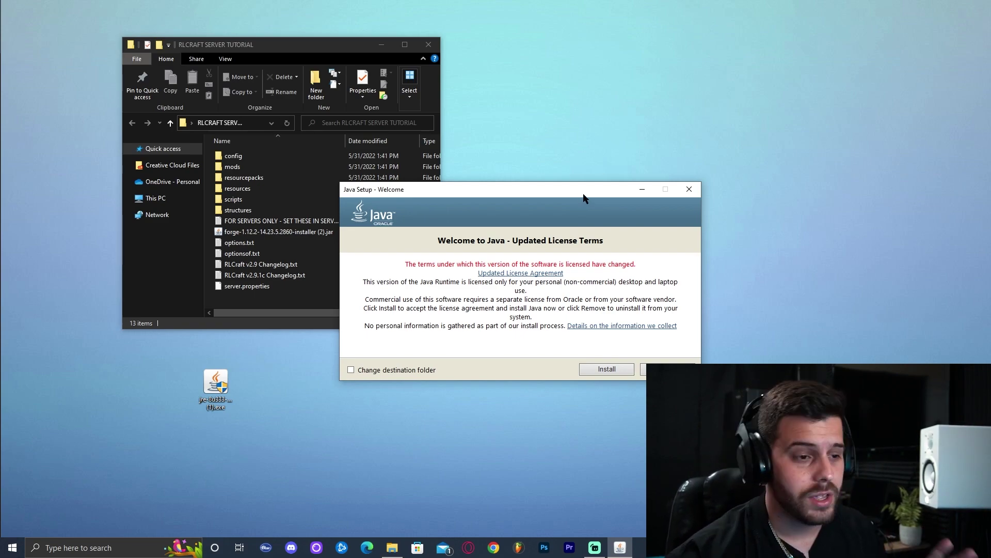
drag(594, 195, 604, 195)
click(617, 369)
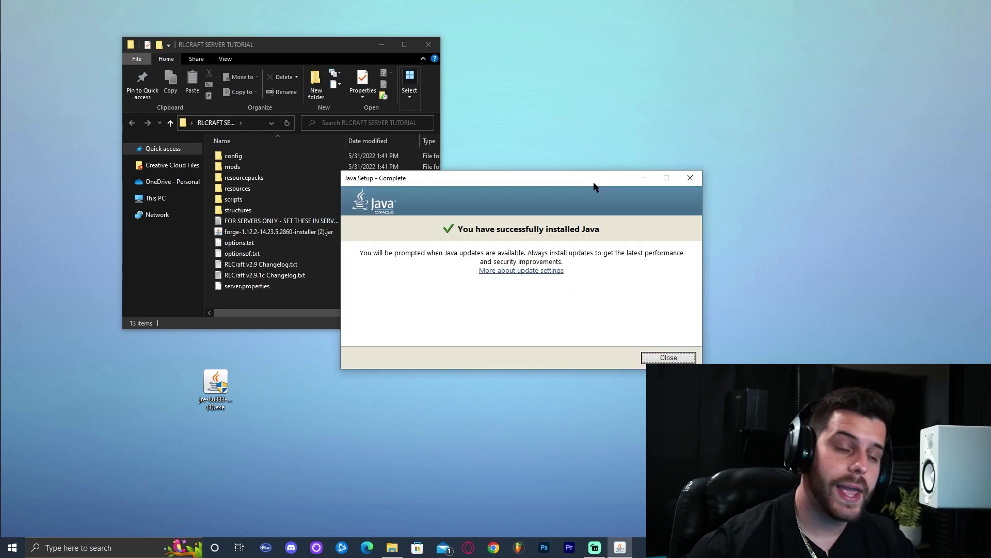
click(669, 356)
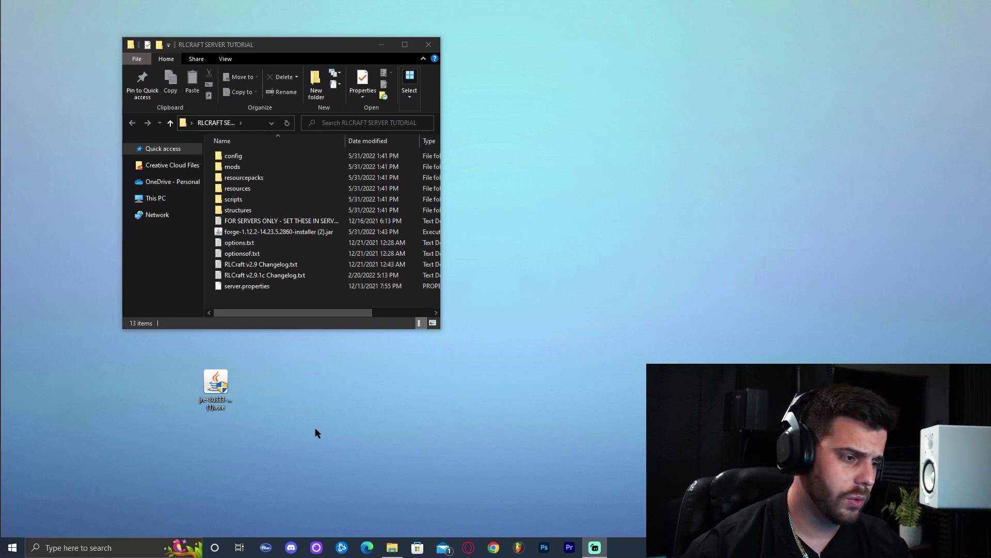
- Delete the Java installer file from the desktop
drag(338, 438, 147, 368)
drag(317, 443, 162, 361)
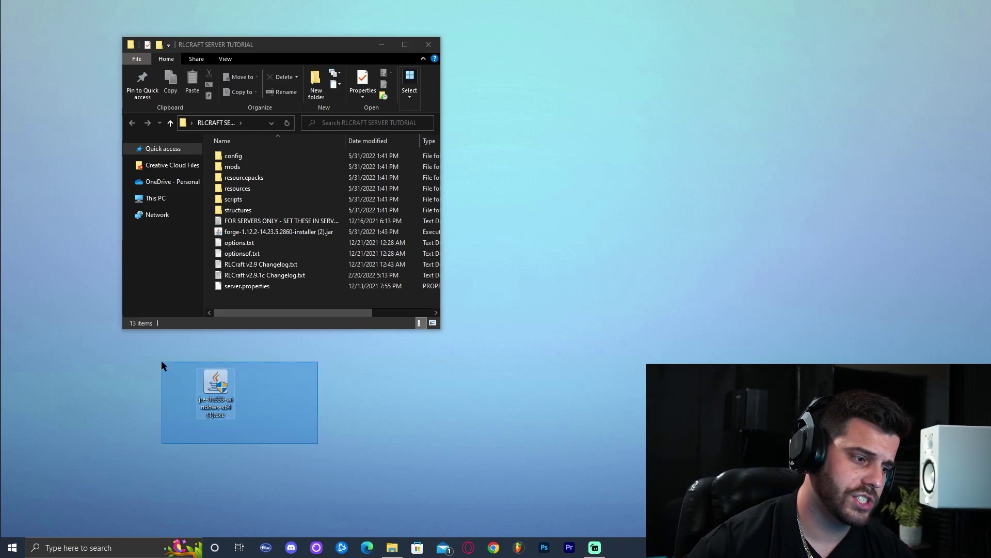
drag(317, 429, 169, 352)
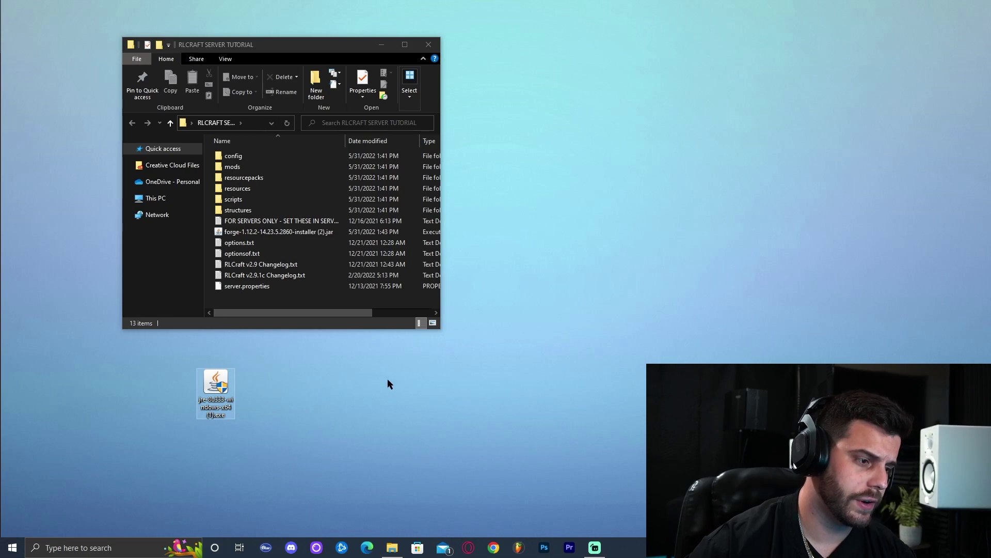
right_click(578, 212)
click(587, 244)
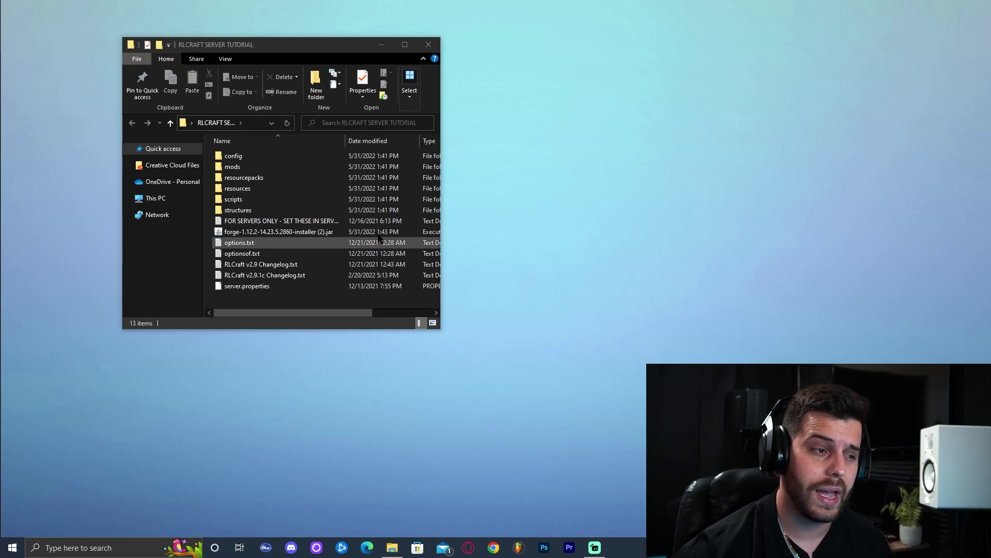
- Open Add or remove programs in the Windows settings and filter the installed apps for "java"
click(73, 548)
text(add)
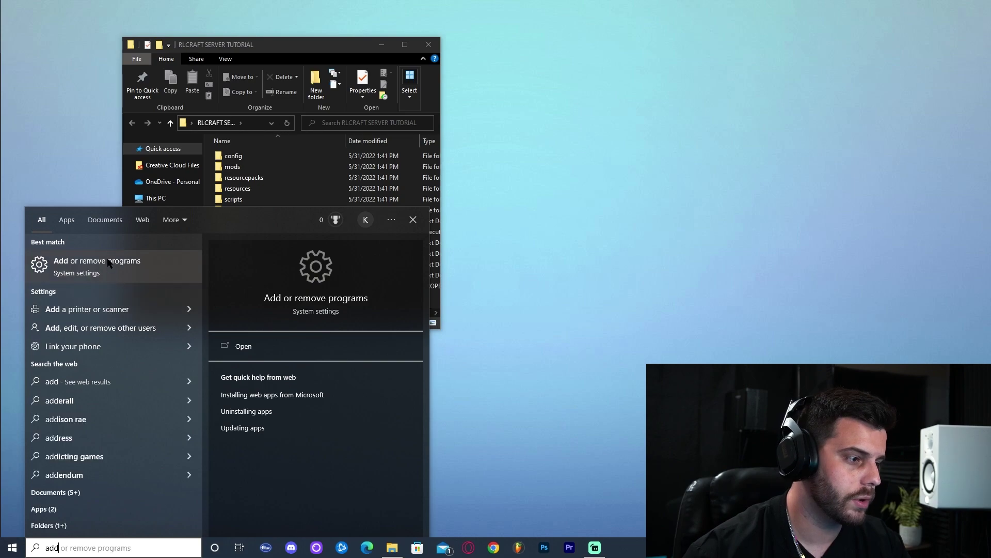
click(56, 266)
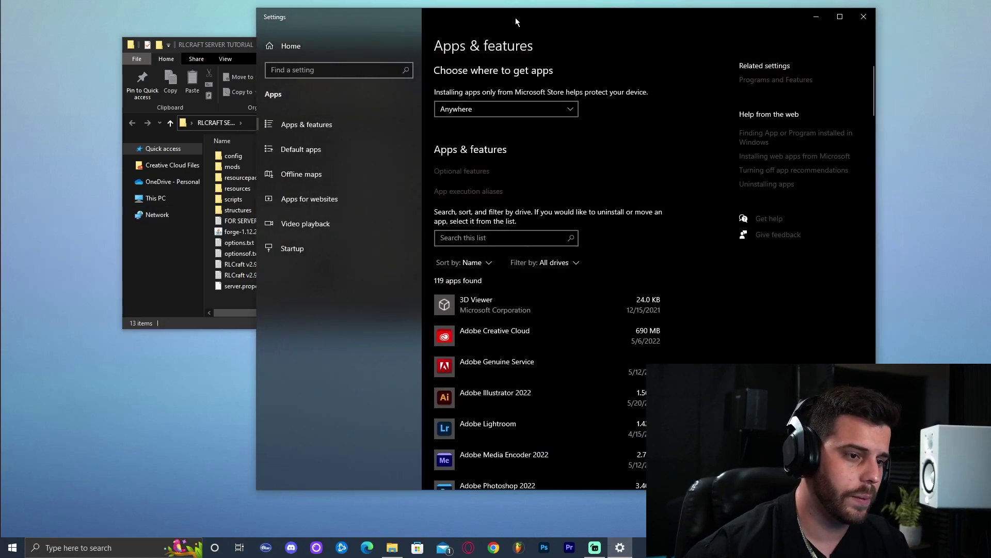
click(457, 237)
text(java)
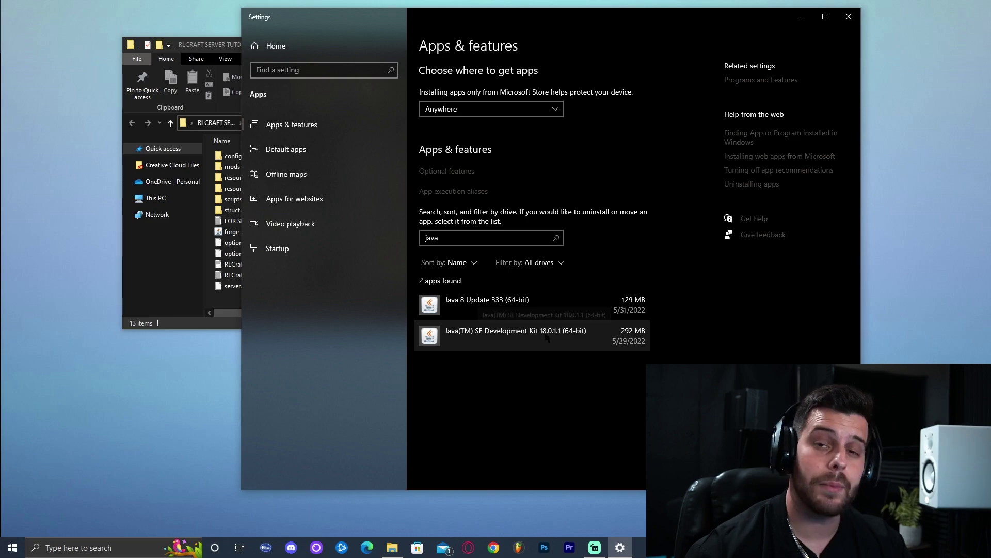
- Uninstall Java(TM) SE Development Kit 18.0.1.1 (64-bit) and close the Settings window
click(527, 334)
click(621, 379)
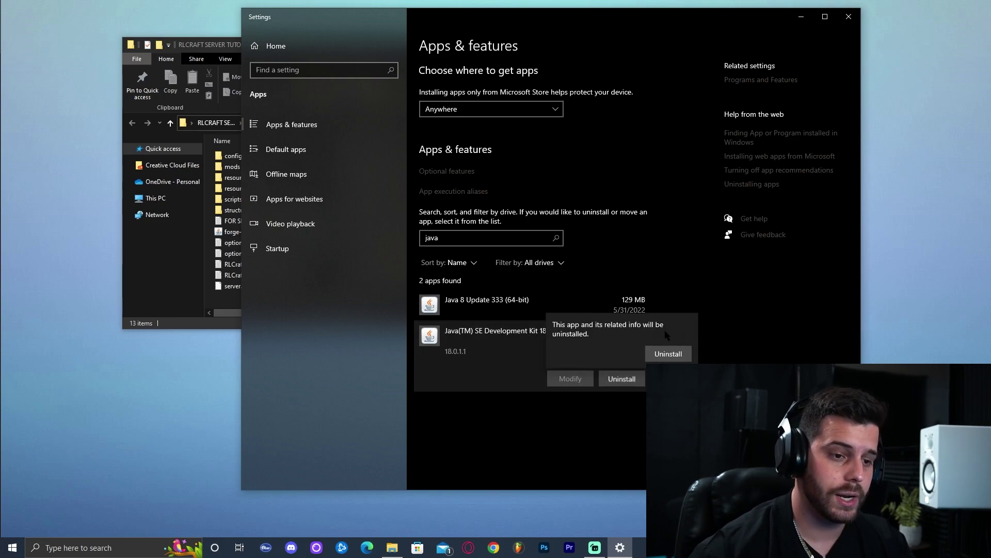
click(667, 351)
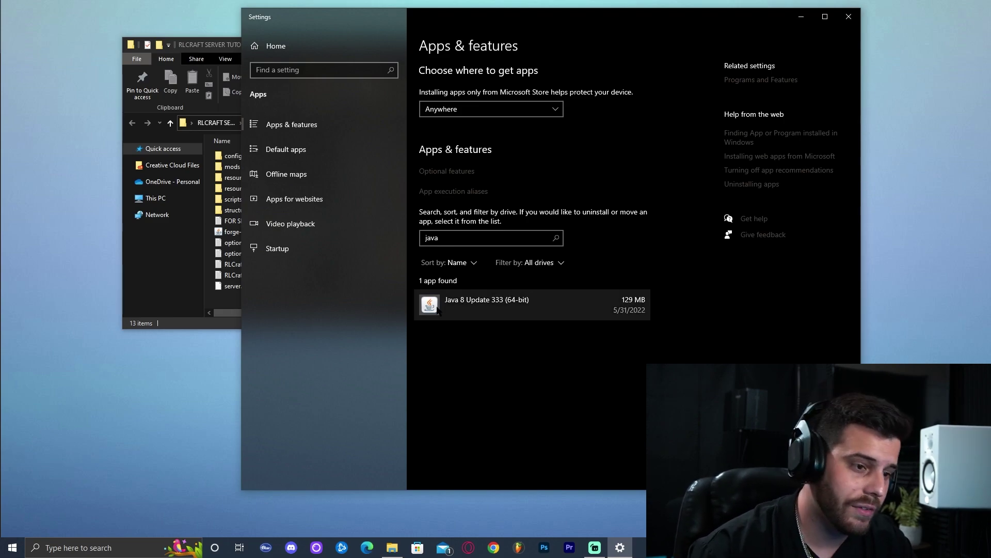
click(849, 17)
- Maximize the RLCRAFT SERVER TUTORIAL folder window and create a new text document in it with the default name
click(405, 45)
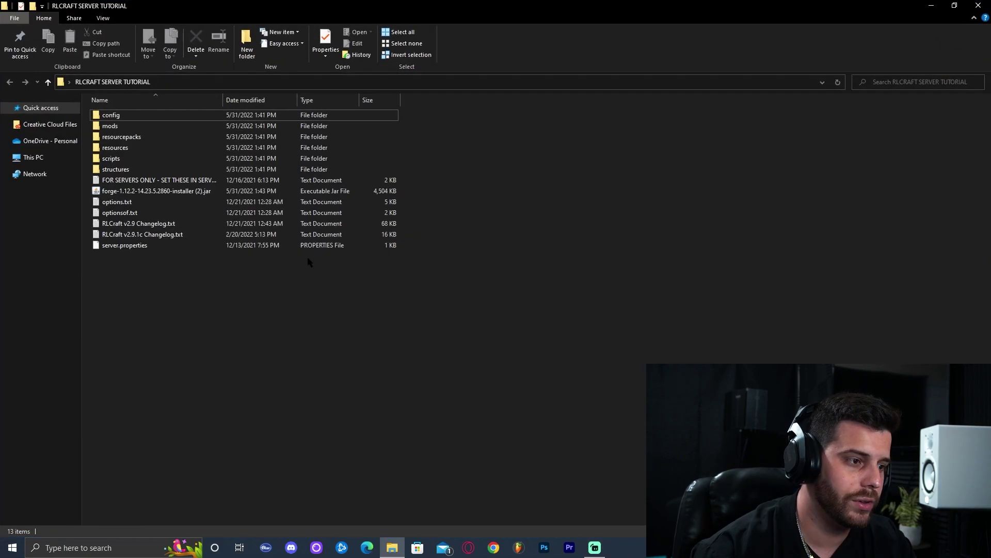
drag(173, 250, 202, 359)
key(ctrl+a)
click(230, 381)
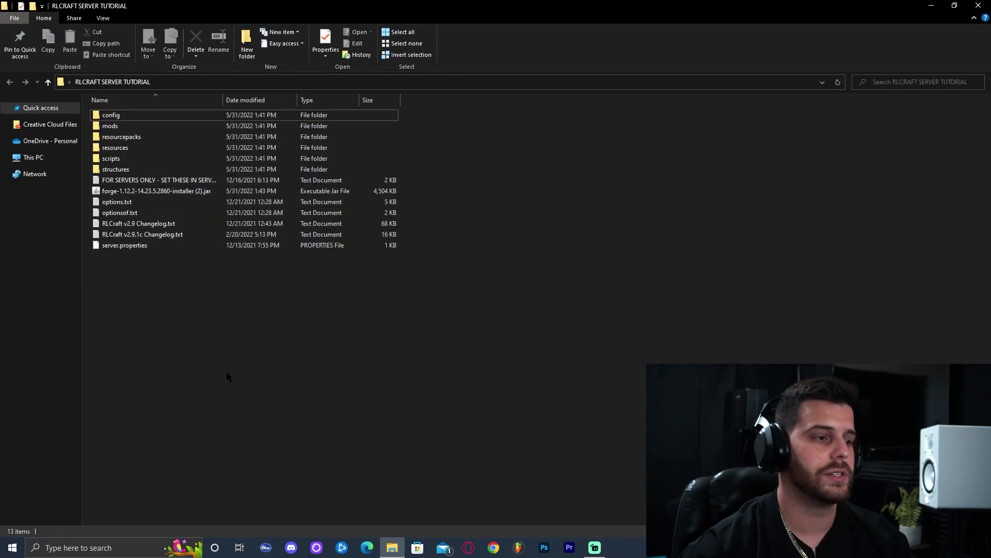
right_click(160, 305)
mouse_move(232, 430)
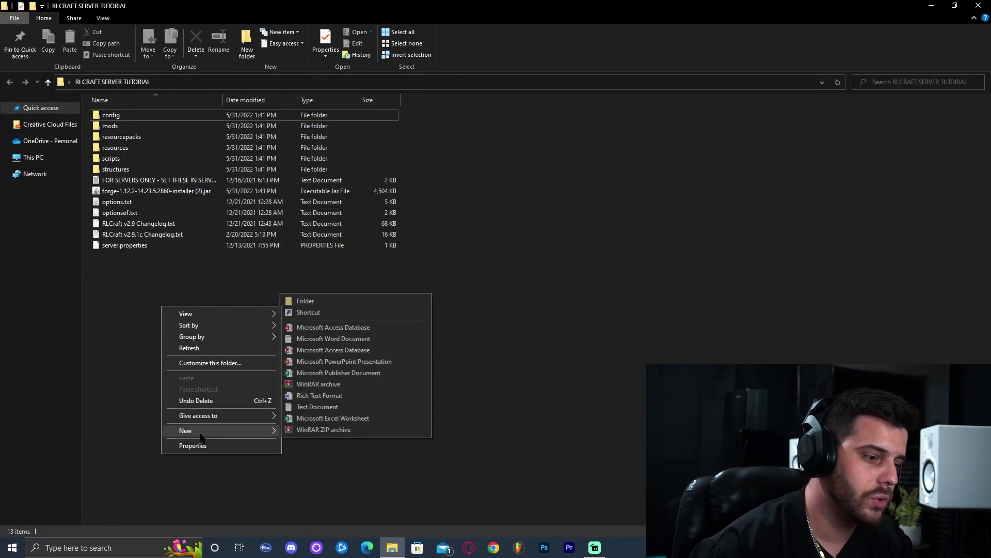
click(318, 407)
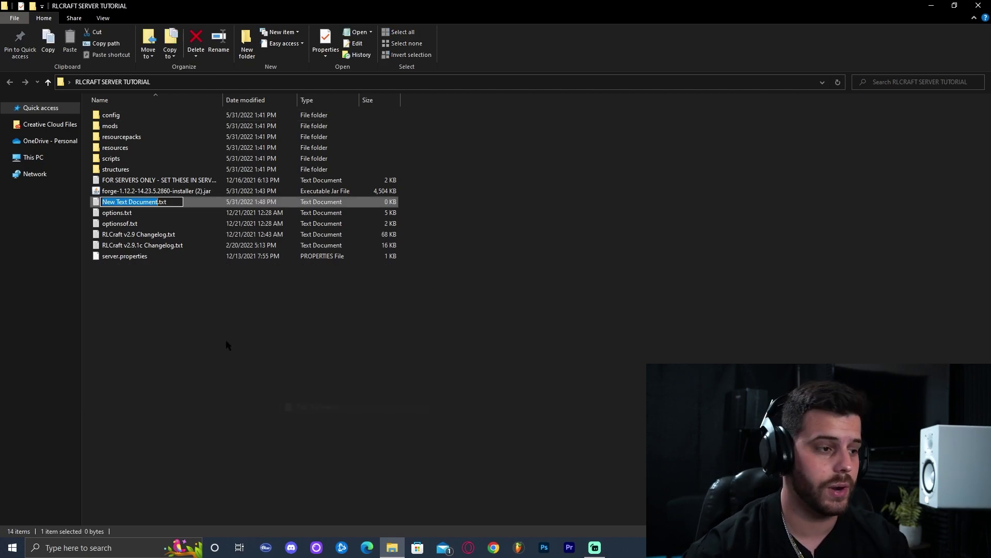
key(Return)
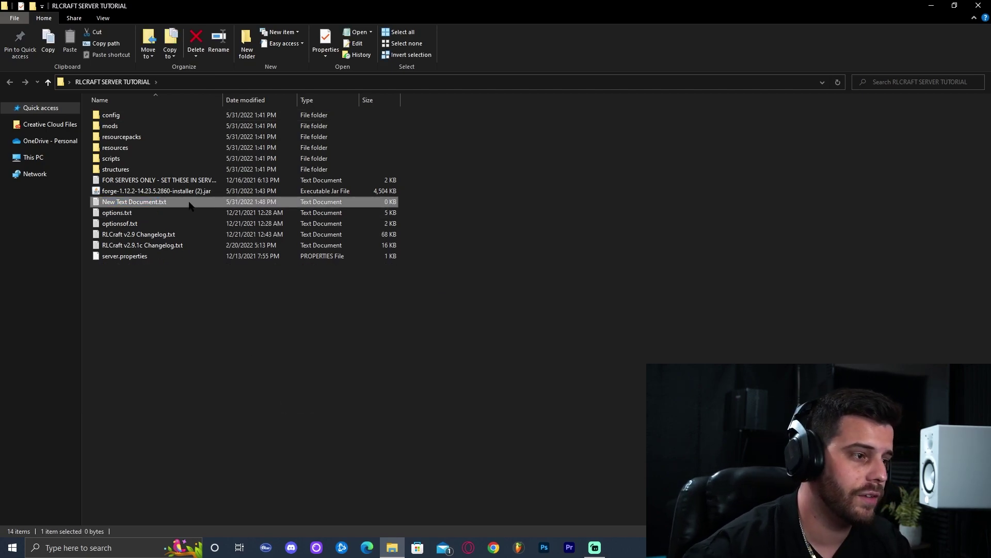
- Open the new text document and enter the lines "4GB Server:", "java -Xmx4096M -Xms4096M -jar CHANGENAME.jar nogui" and "PAUSE"
double_click(193, 205)
text(4GB Server: java -Xmx4096M -Xms4096M -jar CHANGENAME.jar nogui PAUSE)
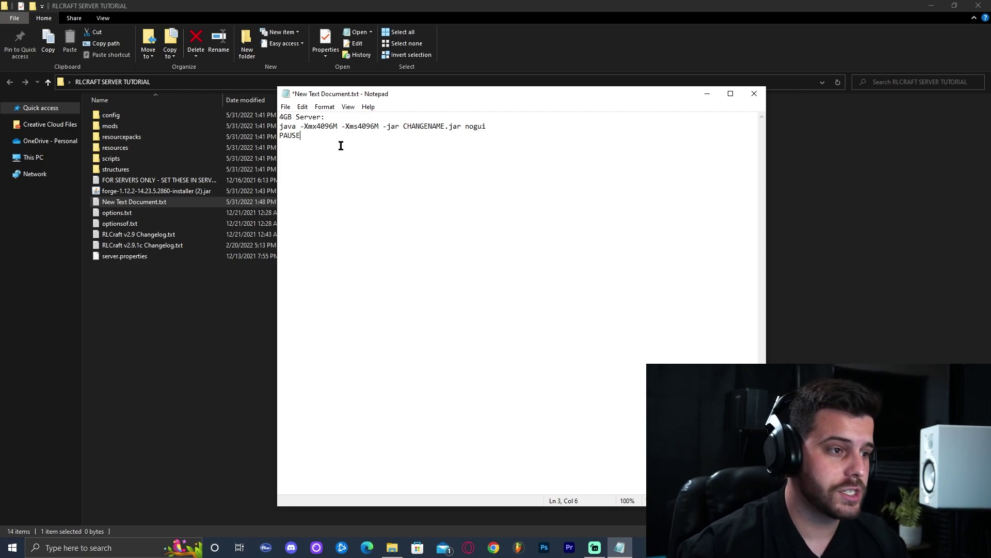
drag(349, 147, 275, 117)
click(308, 133)
click(304, 129)
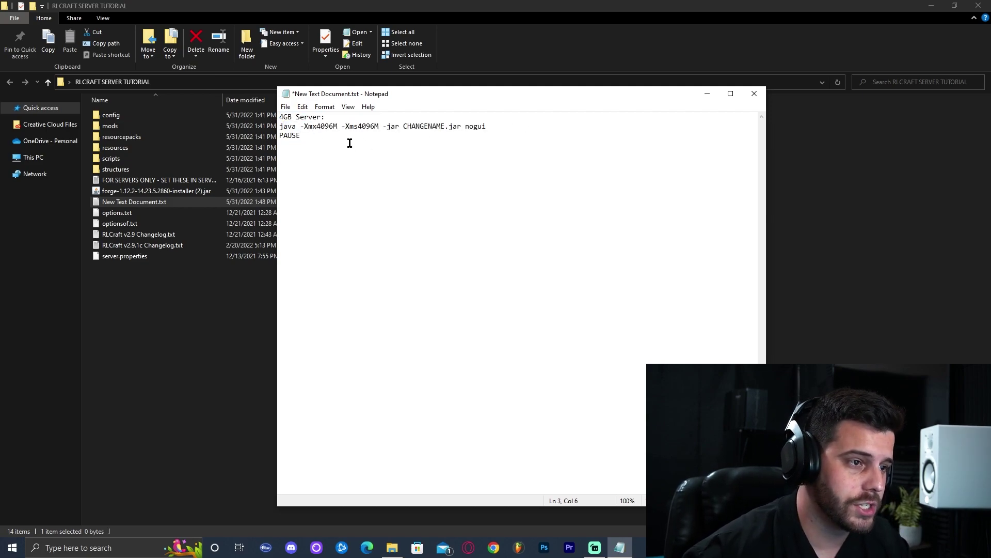
drag(477, 97, 495, 101)
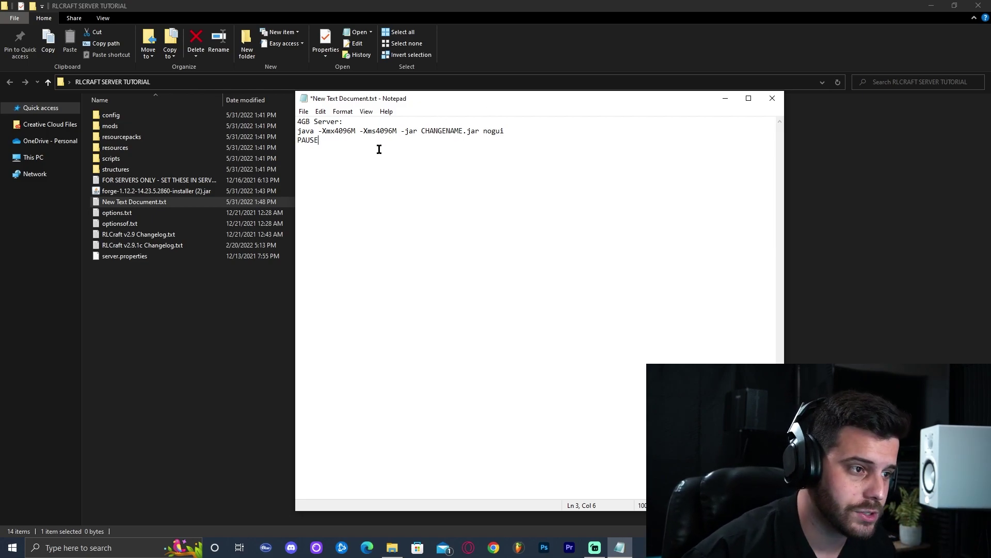
key(ctrl+a)
click(334, 138)
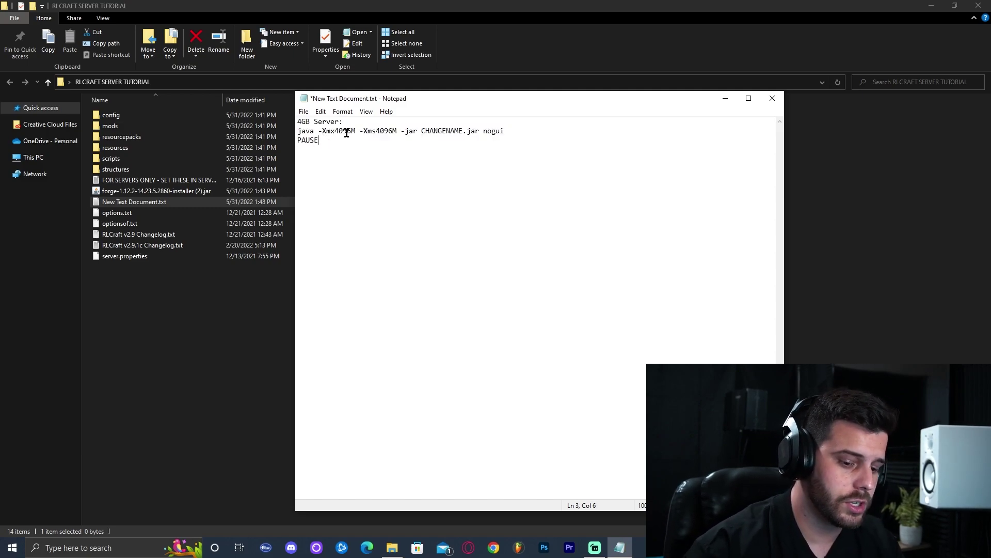
click(317, 140)
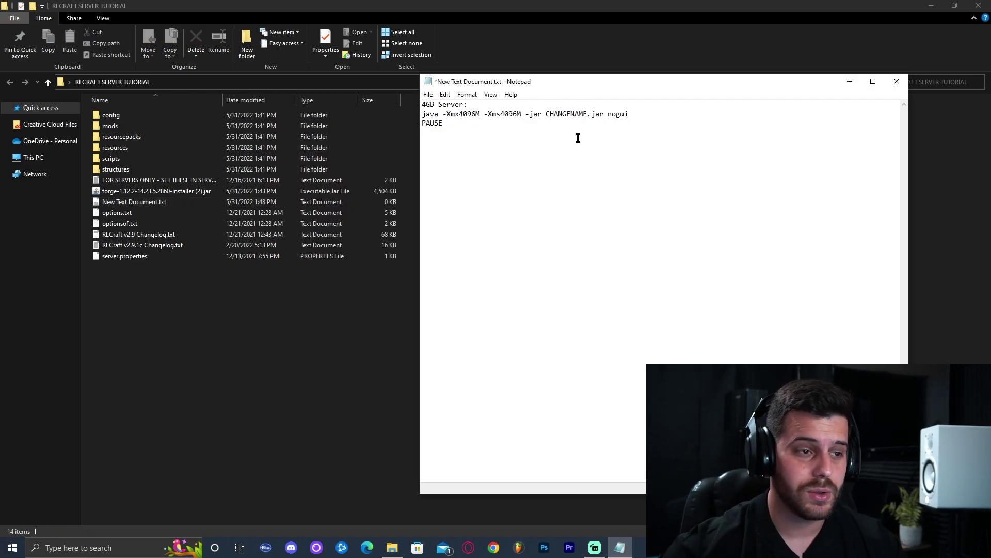
- Minimize the text document, run the Forge 1.12.2 installer jar from the server folder, and choose the Install server option
click(847, 82)
click(126, 191)
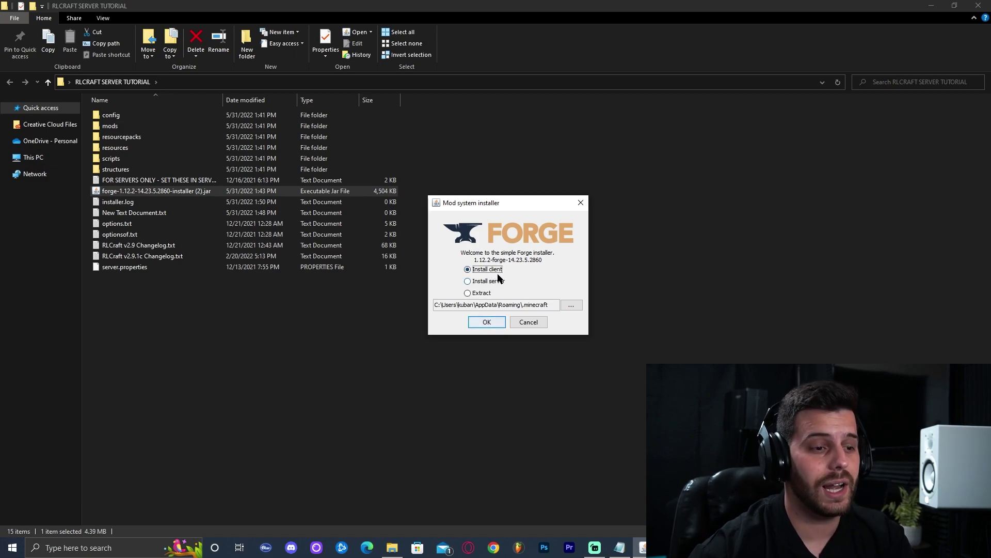
click(467, 281)
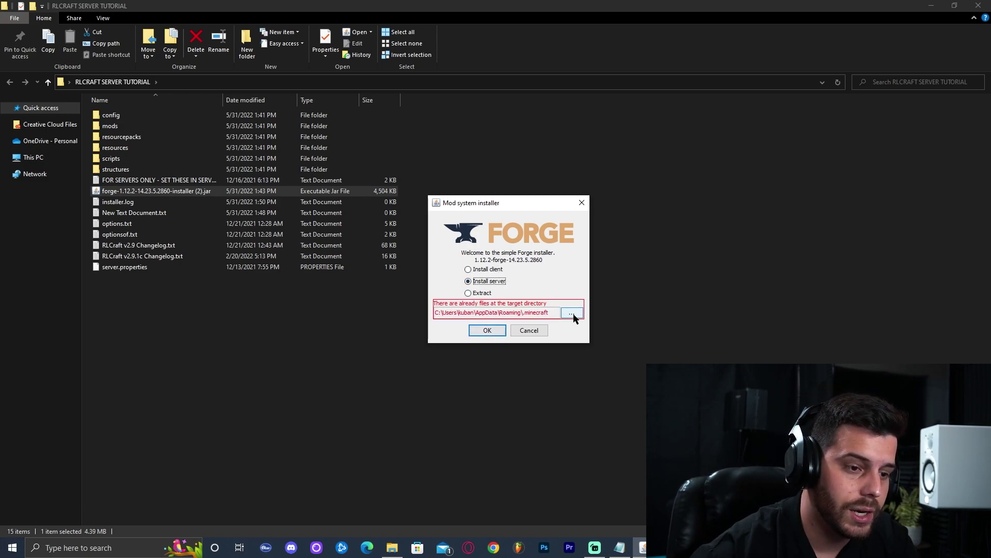
- Set the Forge install target to the RLCRAFT SERVER TUTORIAL folder on the desktop and install the server there
click(572, 312)
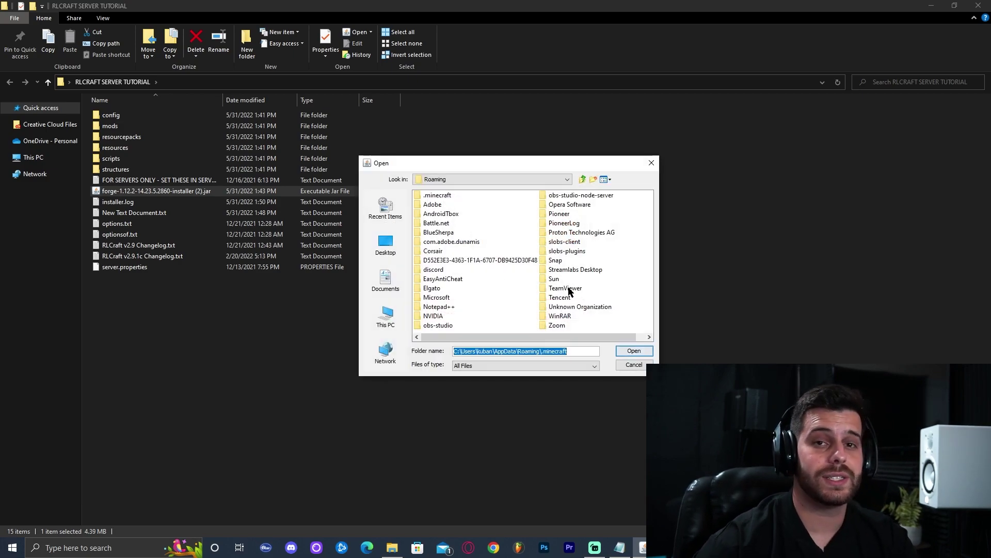
click(387, 248)
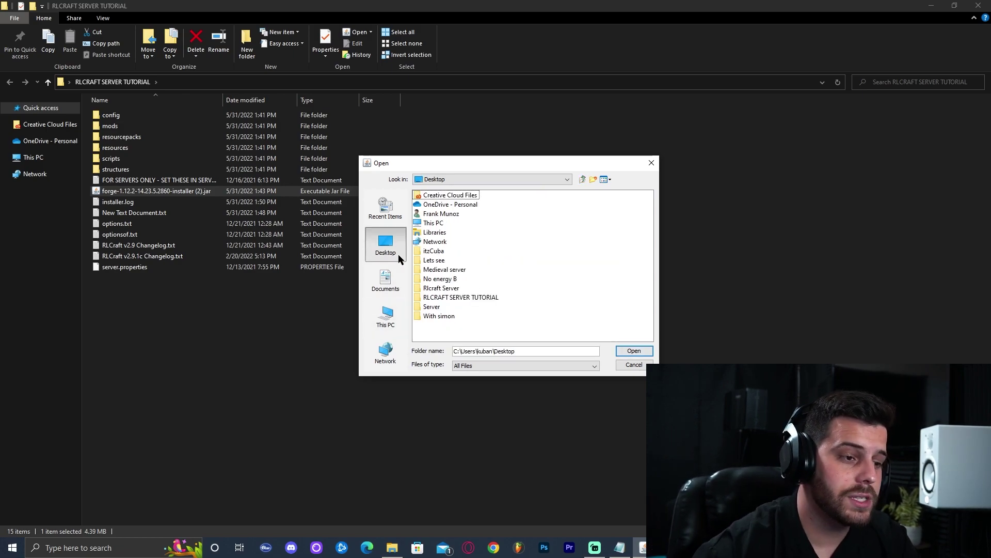
double_click(454, 297)
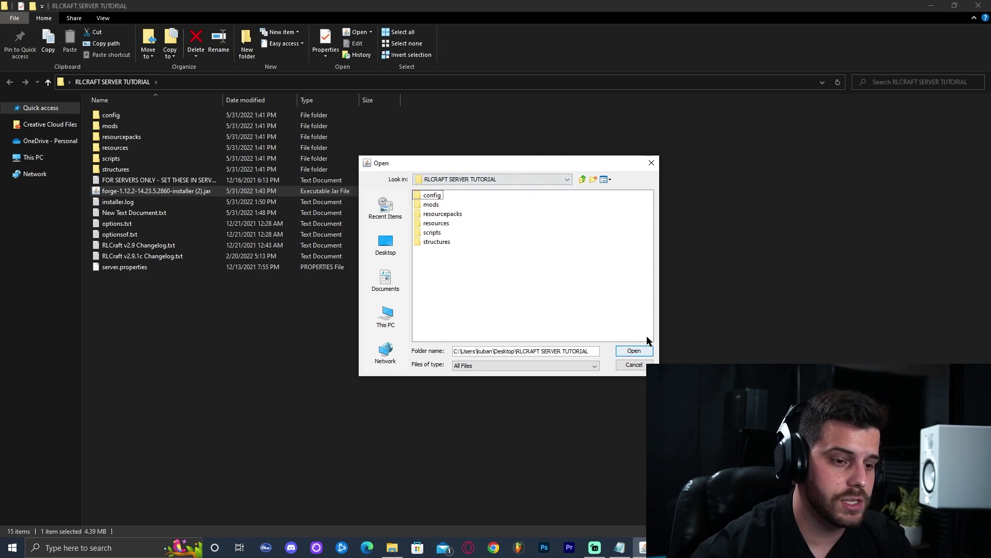
click(634, 351)
click(488, 327)
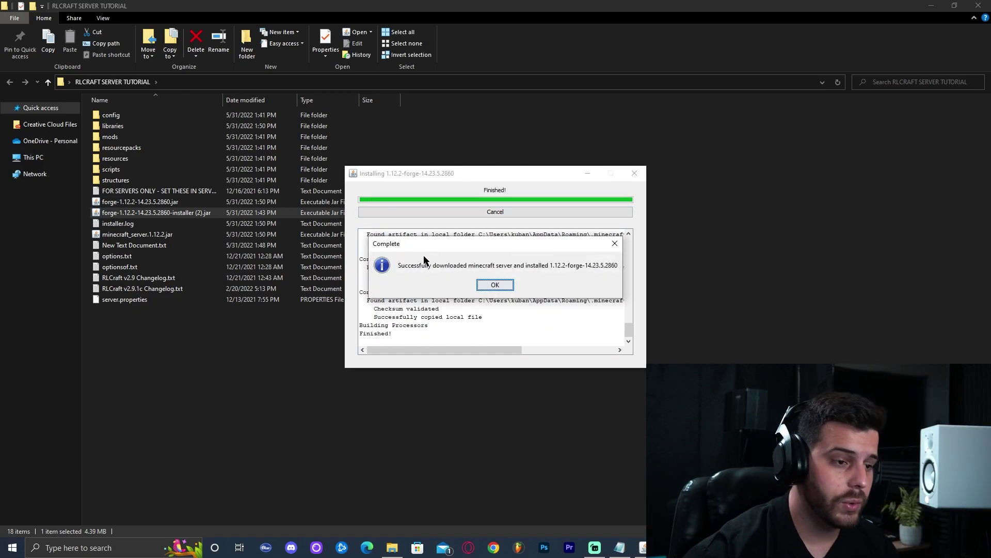
click(496, 286)
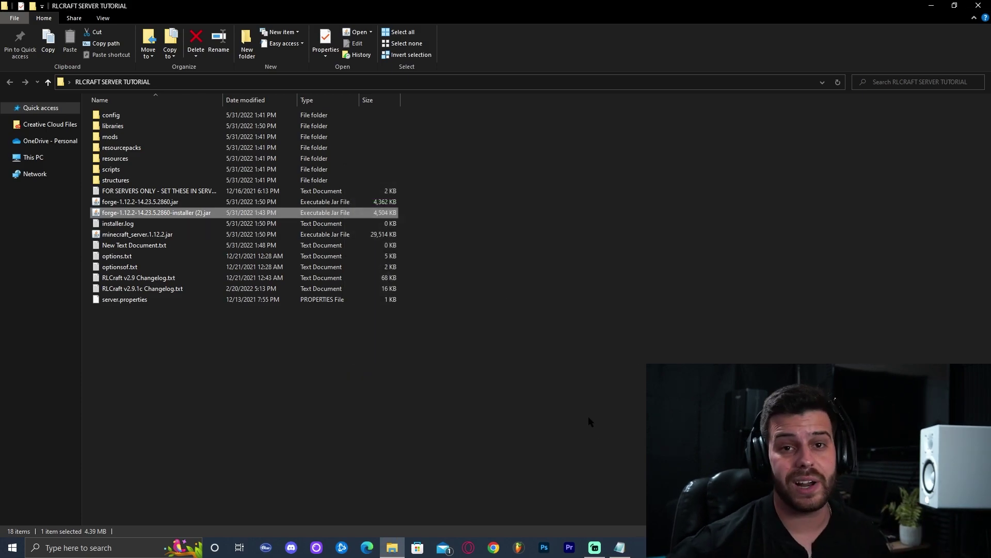
- Delete the Forge installer jar, forge-1.12.2-14.23.5.2860-installer (2).jar, from the server folder
click(620, 548)
drag(625, 88, 648, 84)
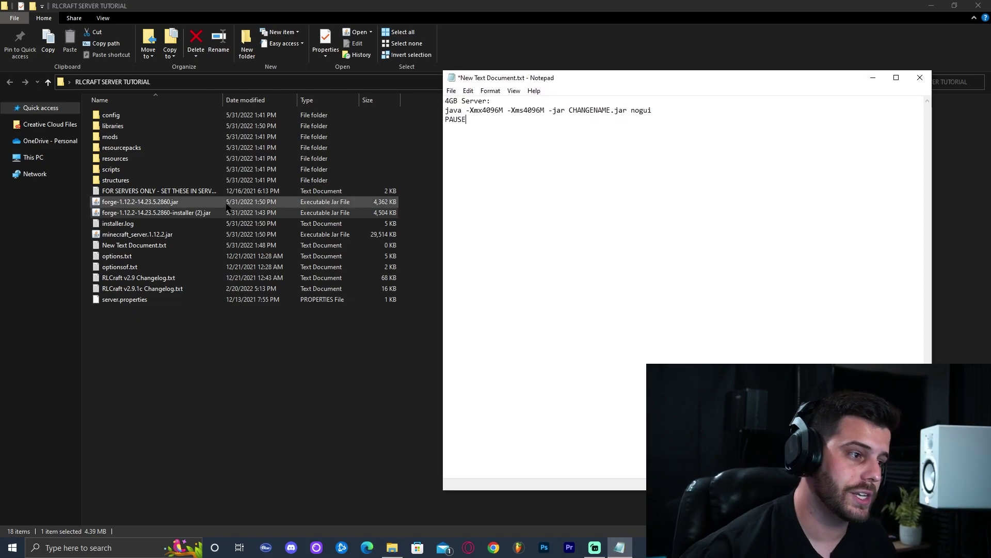
click(151, 236)
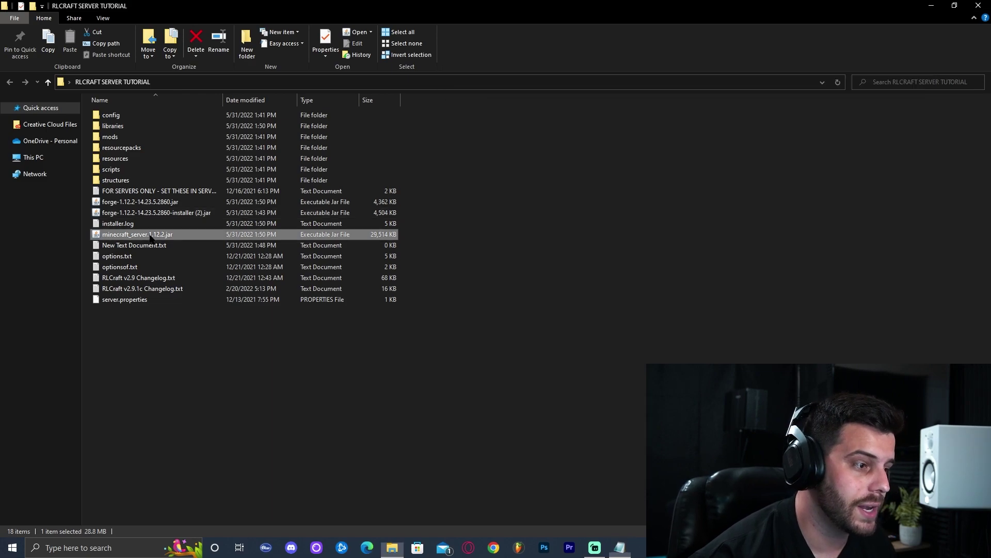
click(131, 203)
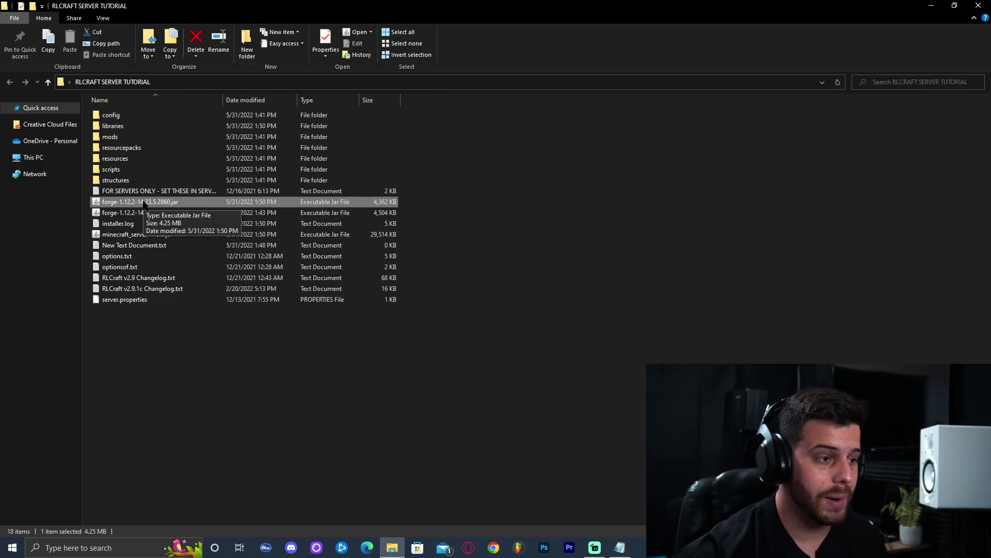
click(150, 235)
click(192, 214)
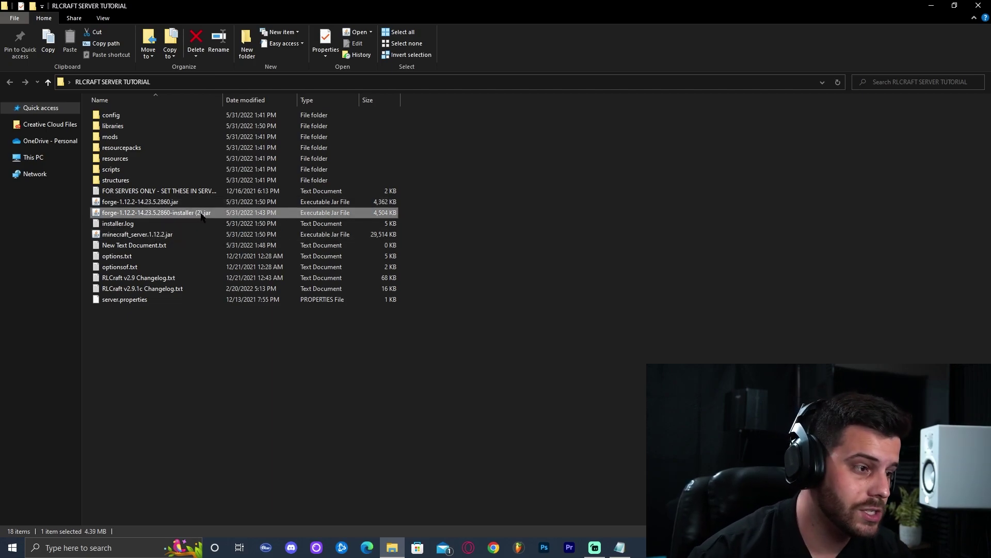
key(Delete)
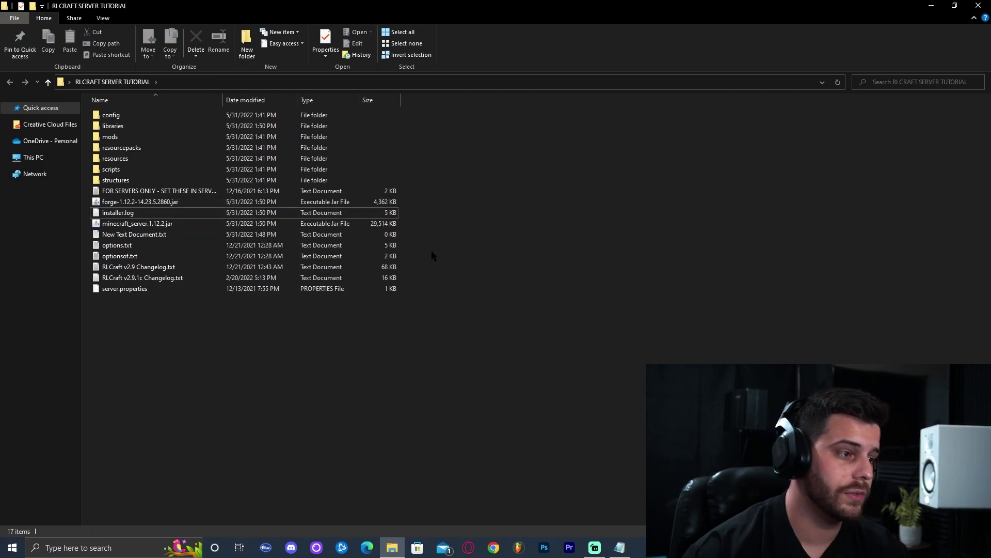
- Copy the name of forge-1.12.2-14.23.5.2860.jar without its extension and paste it over CHANGENAME in the text document's java line
click(170, 203)
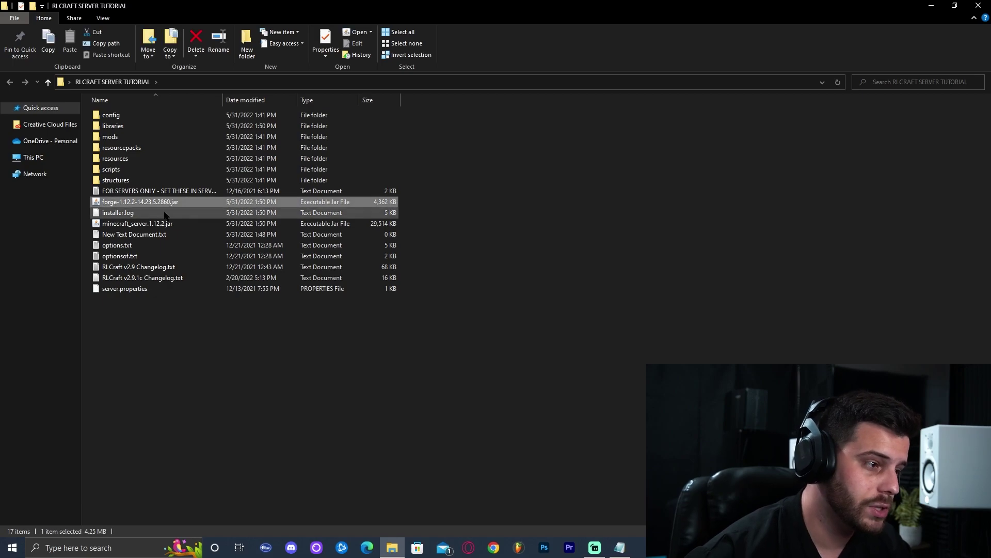
click(158, 224)
click(148, 203)
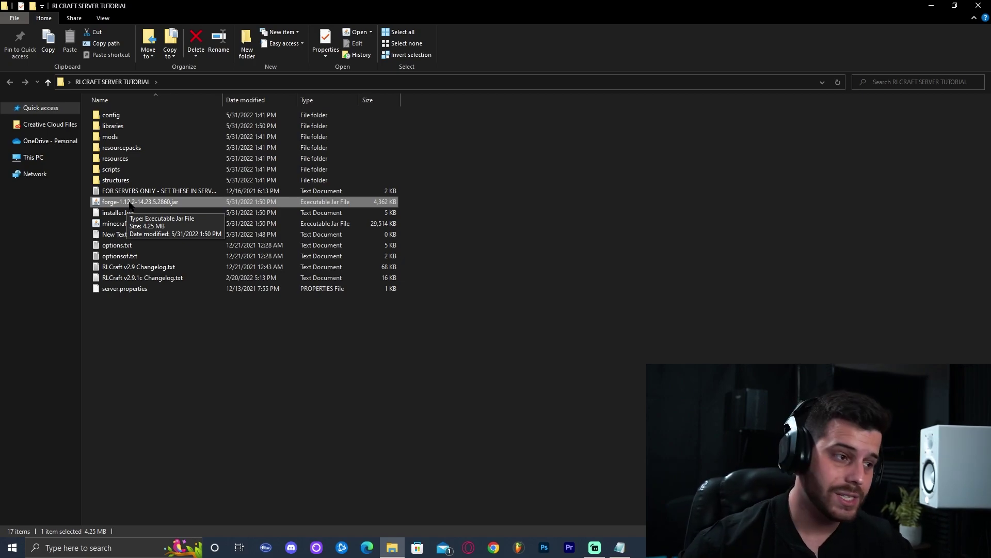
click(129, 204)
key(ctrl+c)
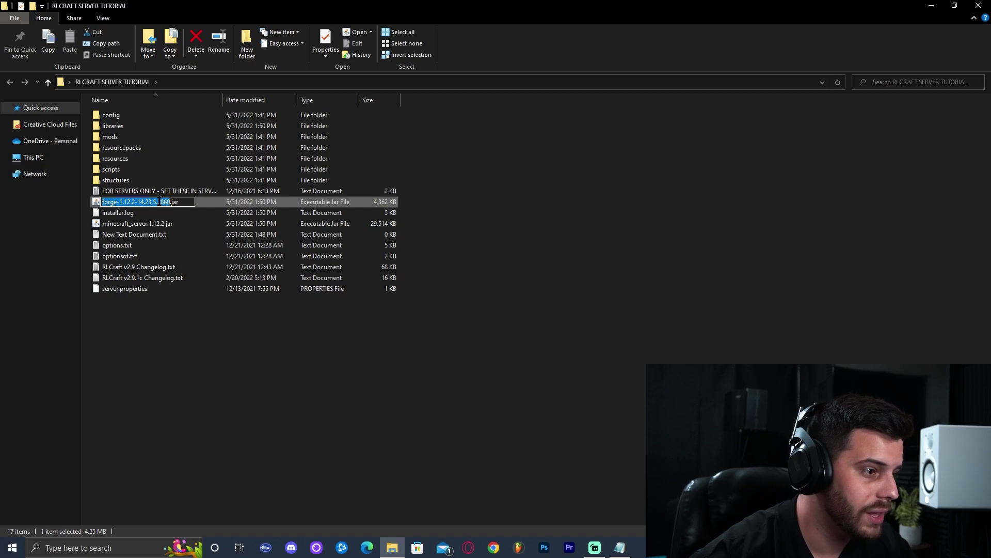
click(620, 547)
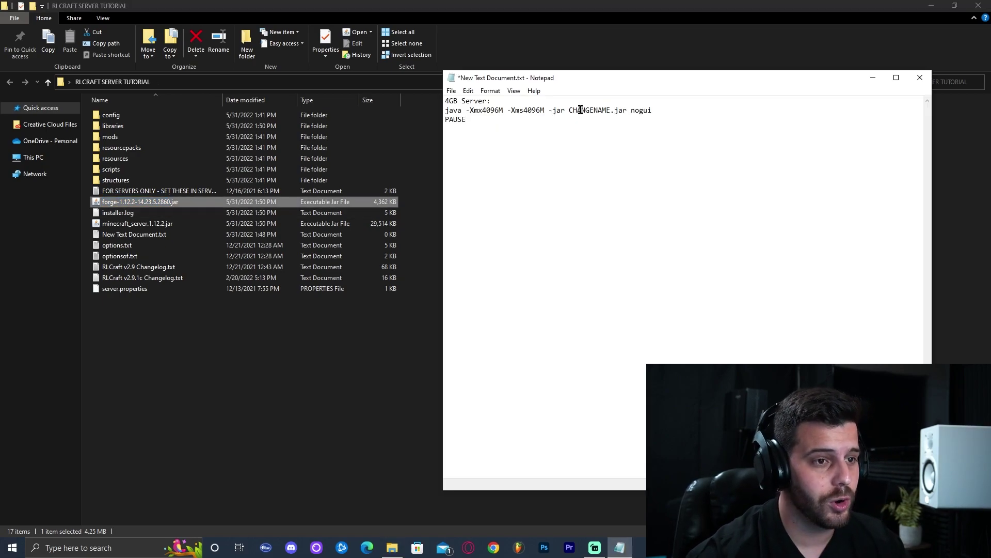
drag(575, 110, 613, 111)
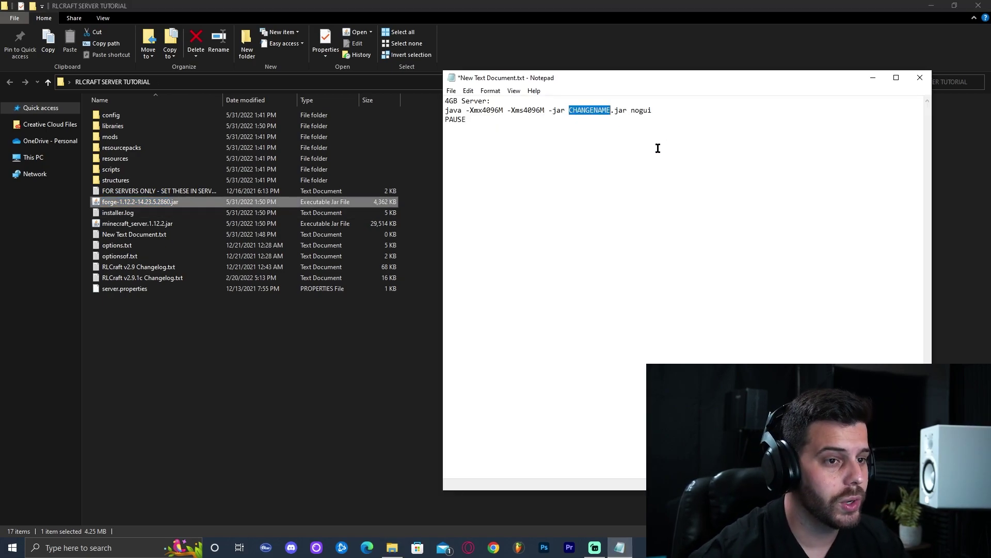
key(ctrl+v)
double_click(578, 110)
click(571, 110)
drag(570, 110, 678, 110)
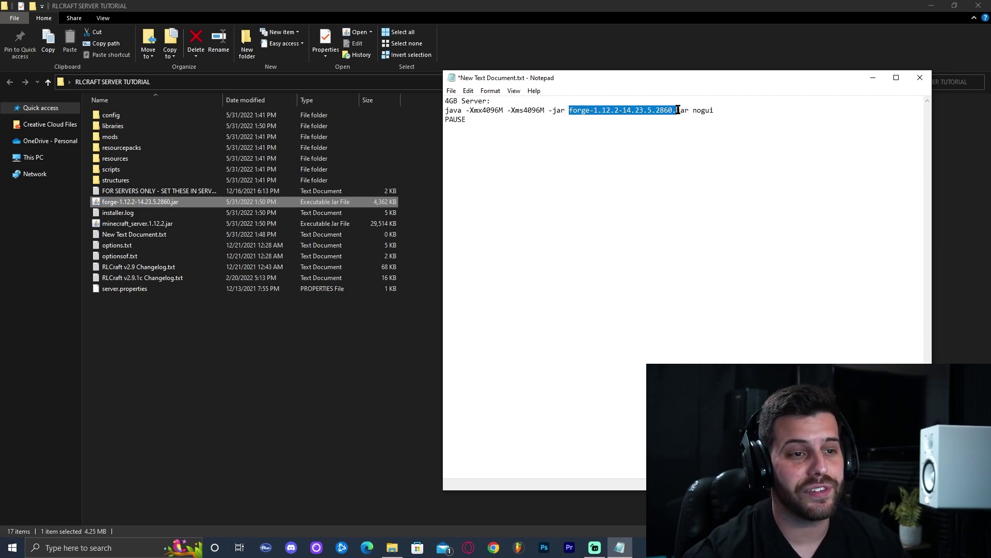
click(677, 111)
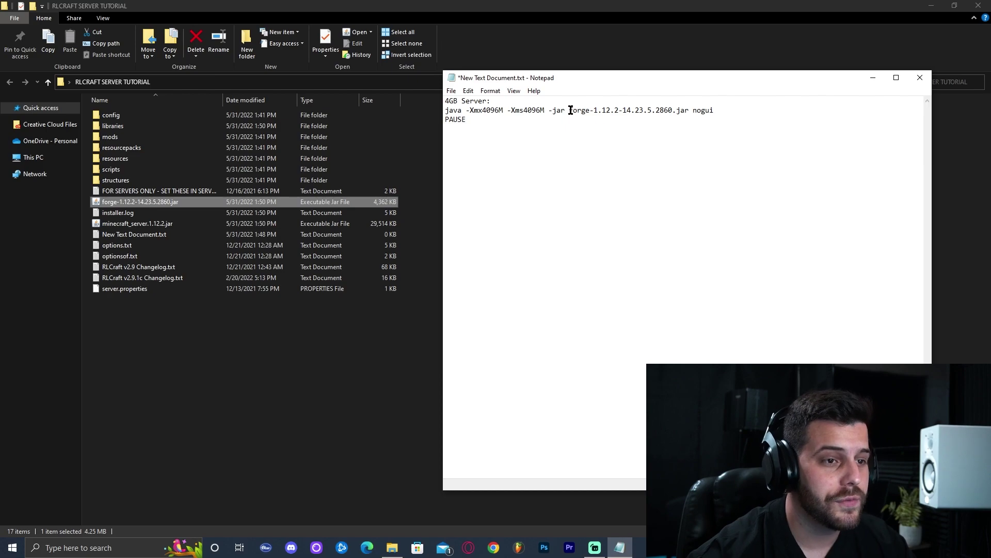
drag(570, 110, 672, 111)
- Add an extra .jar after the Forge file name in the java line, and remove the duplicate extension again
click(683, 111)
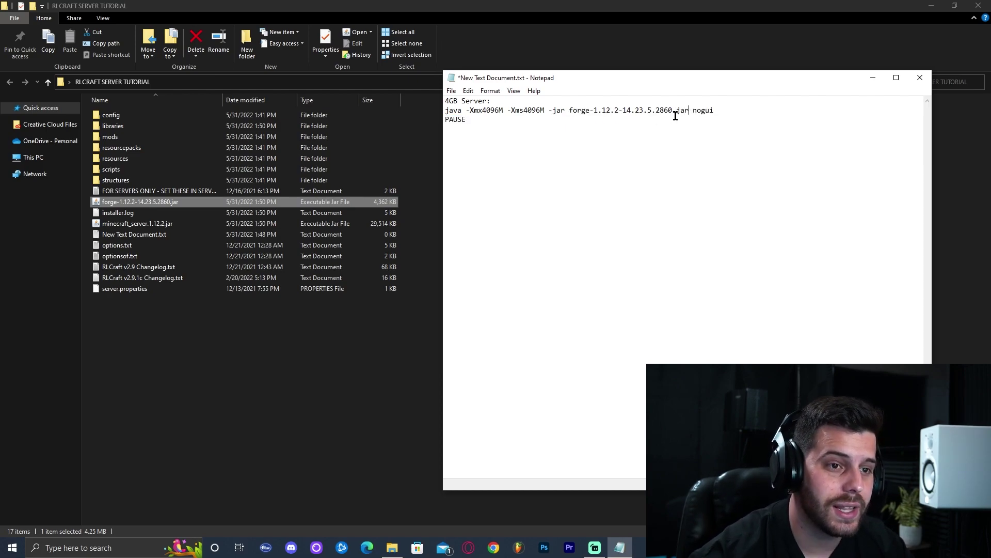
text(.ja)
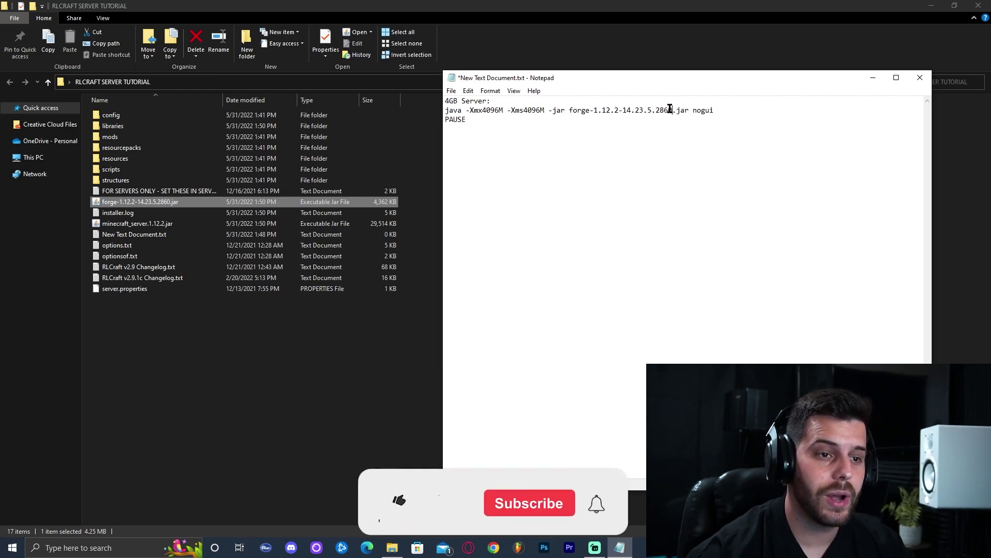
text(r)
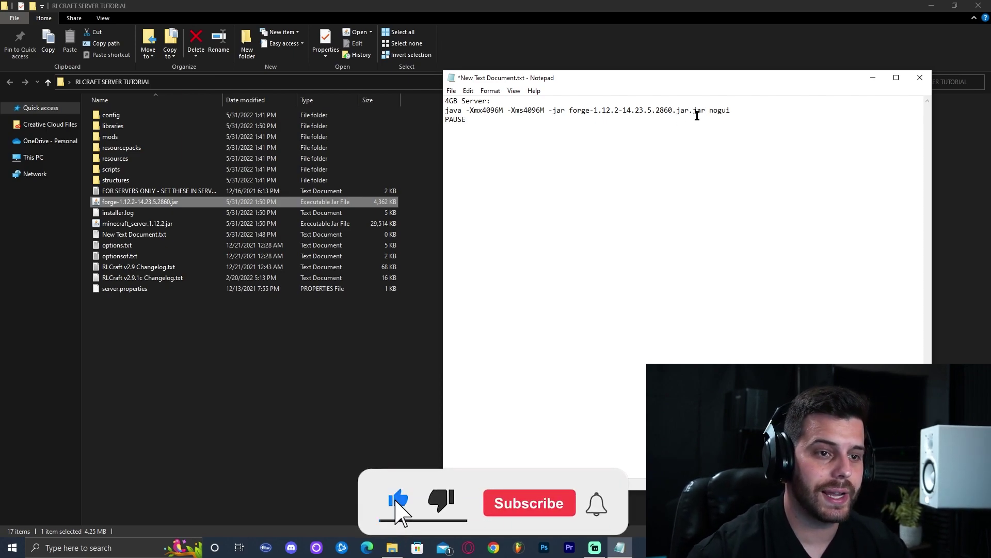
key(Delete)
key(Delete)
key(Delete)
key(Delete)
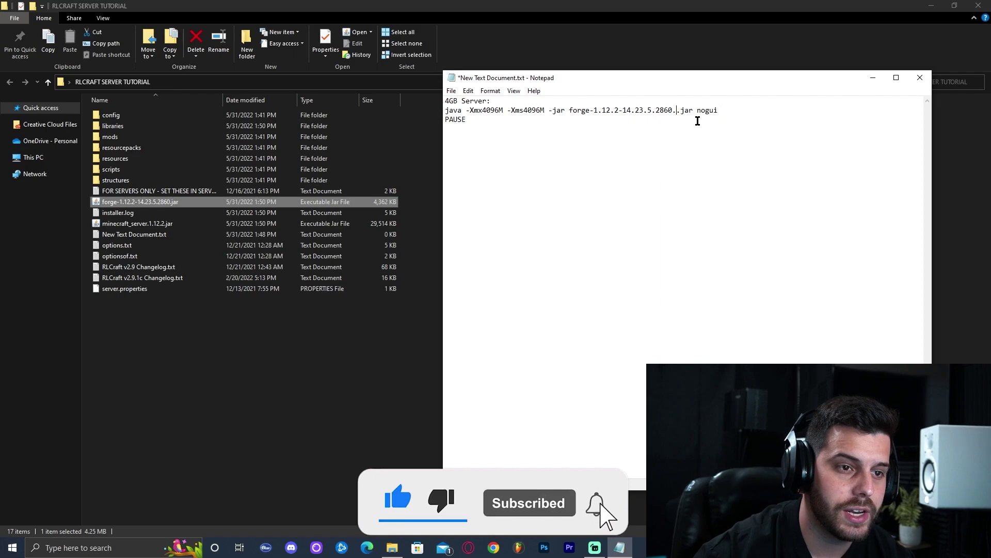
click(724, 111)
click(512, 129)
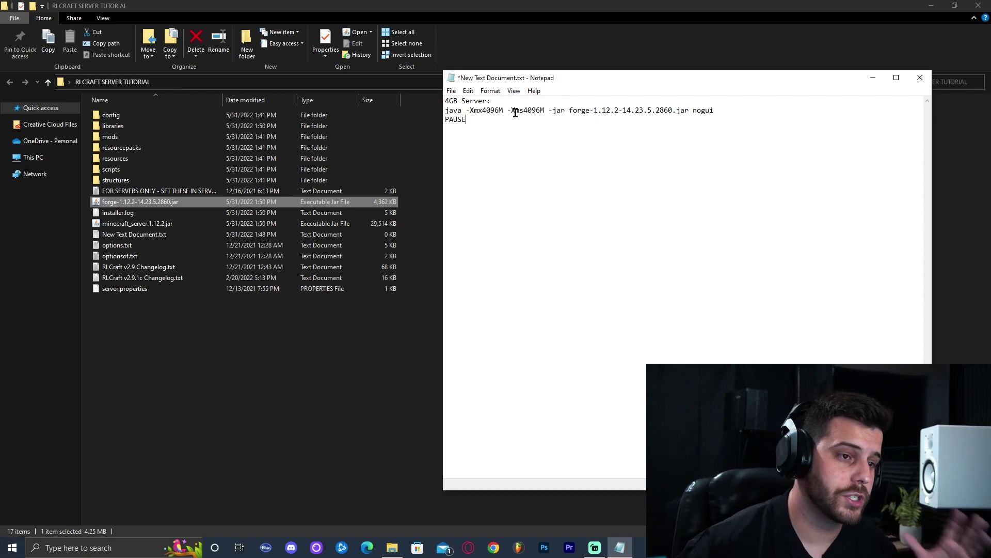
- Try 3096M for the memory values in the java line, and restore both Xmx and Xms to 4096M
click(486, 110)
key(BackSpace)
text(3)
click(528, 110)
key(BackSpace)
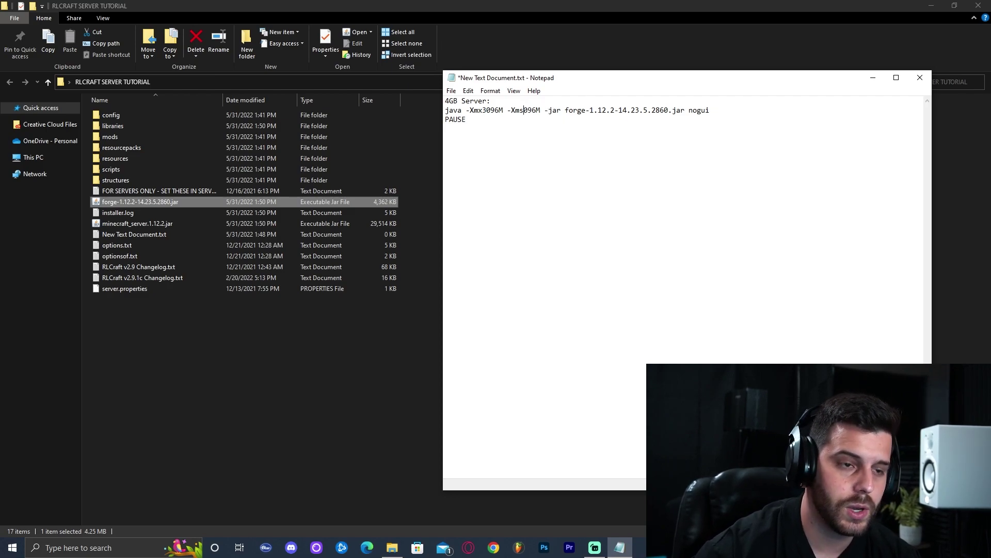
text(3)
key(BackSpace)
text(4)
click(487, 110)
key(BackSpace)
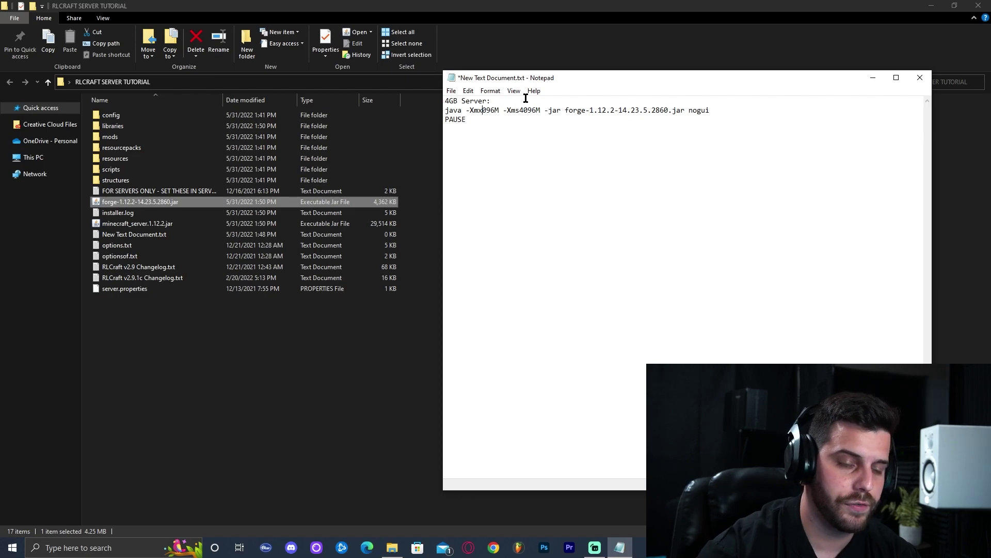
text(4)
- Save the text document in the RLCRAFT SERVER TUTORIAL folder as start.bat with the file type All Files
click(450, 91)
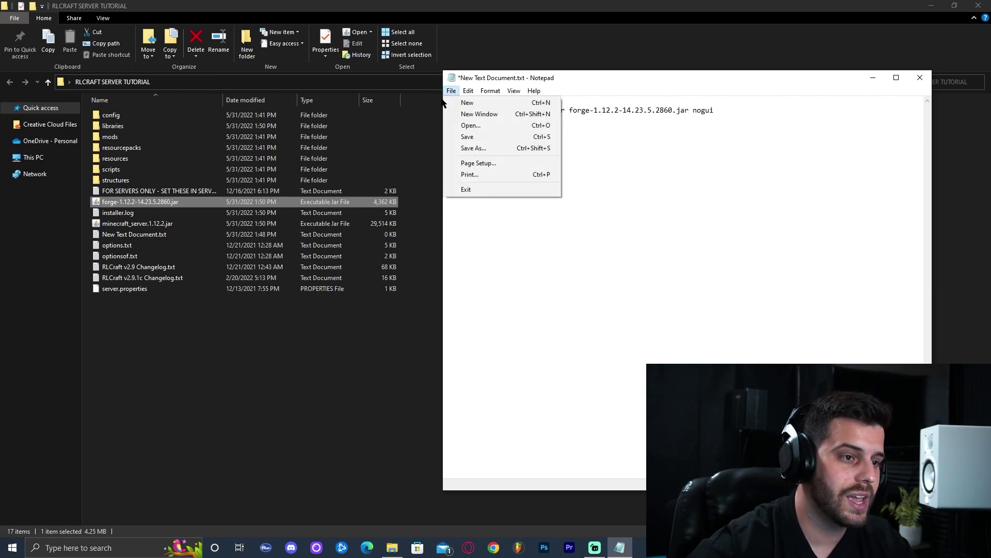
click(473, 148)
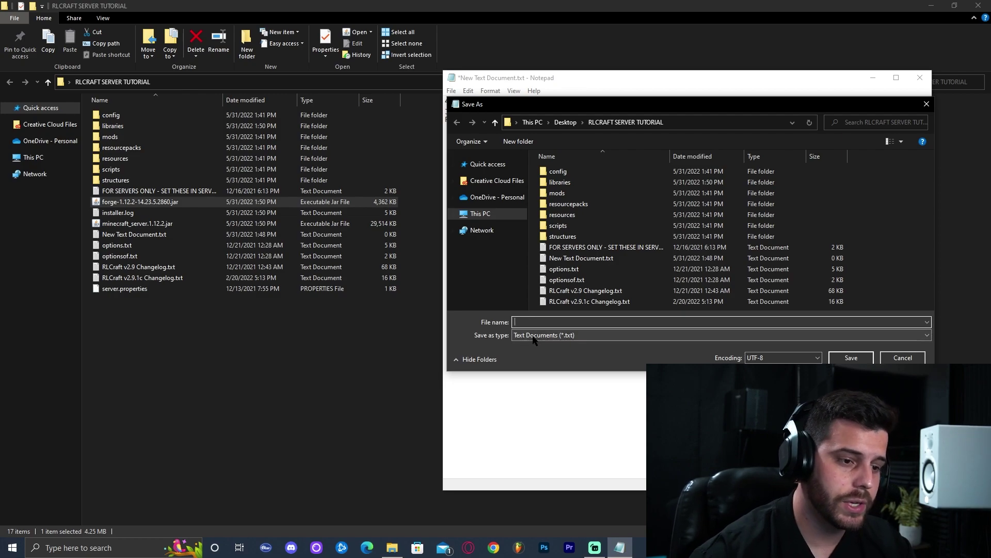
click(530, 341)
click(534, 348)
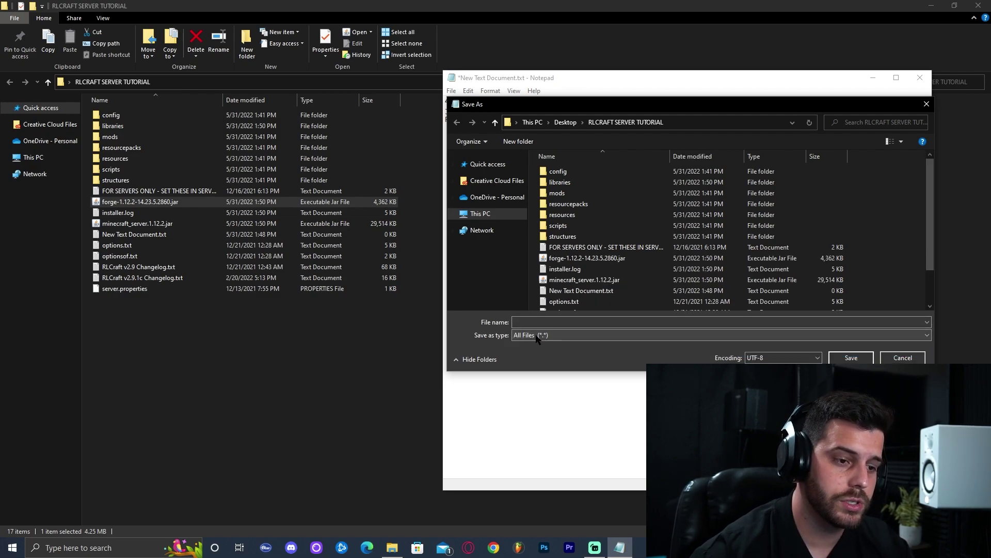
click(540, 320)
text(start.bat)
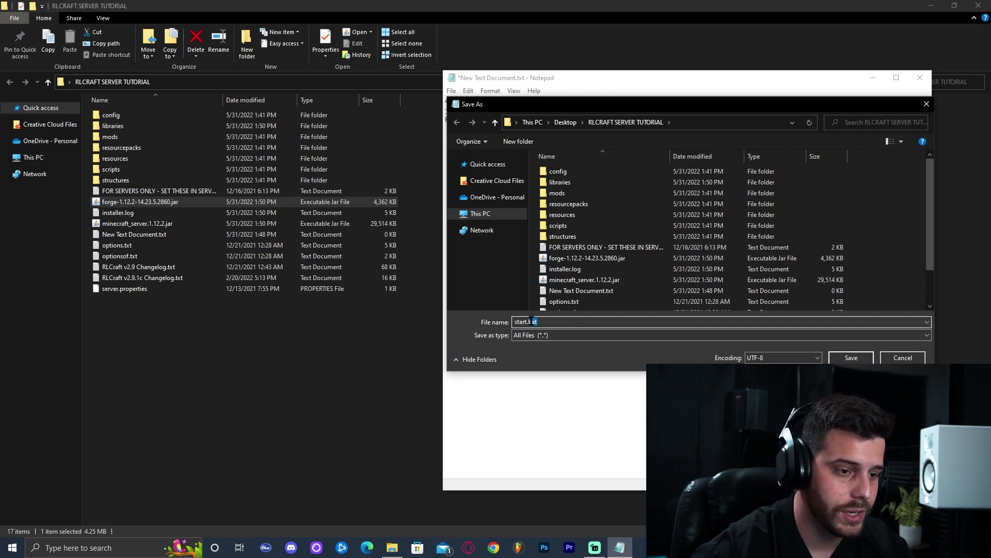
drag(573, 104, 571, 167)
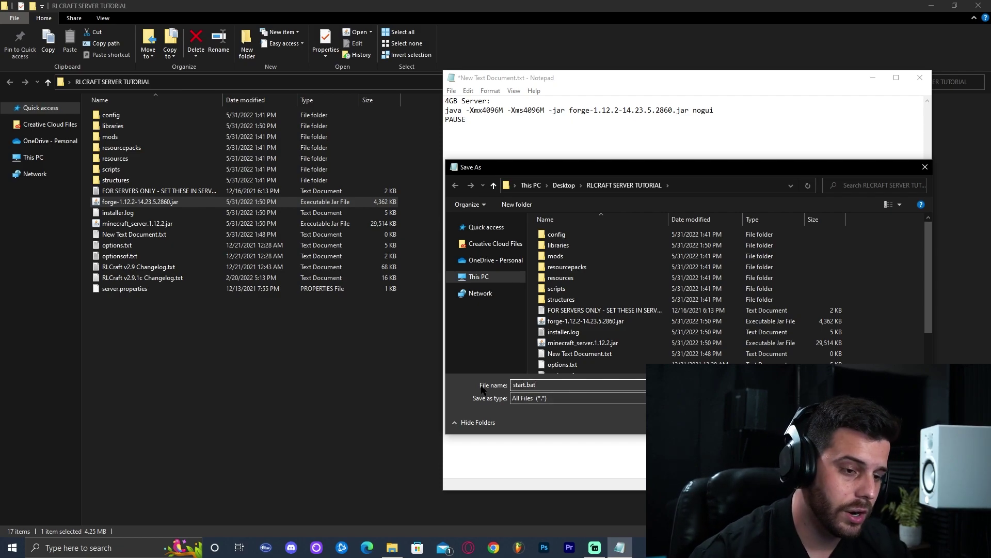
key(Return)
- Close the text document and refresh the server folder
click(920, 78)
right_click(251, 331)
click(274, 372)
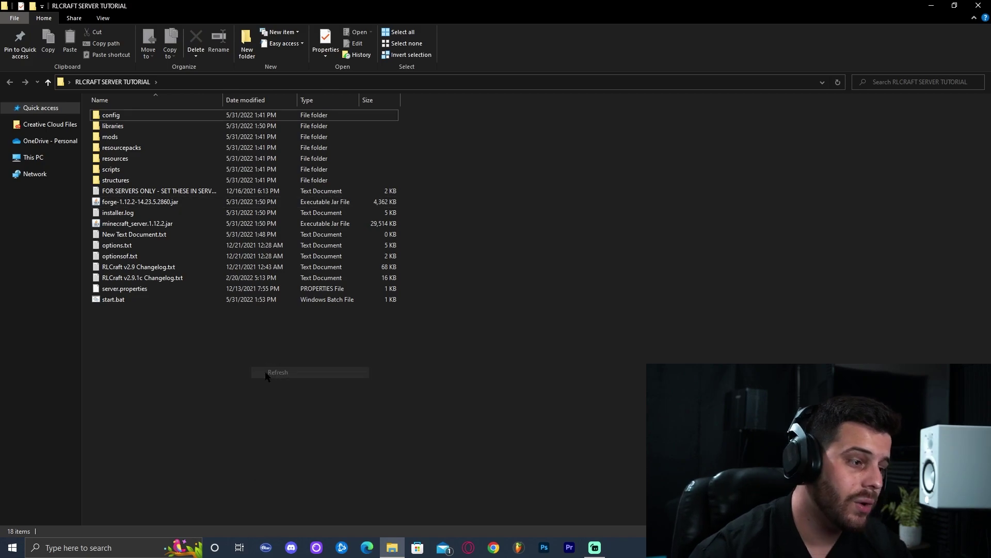
- Open server.properties from the server folder in Notepad++ and place the cursor at the end of the server-ip line
click(116, 304)
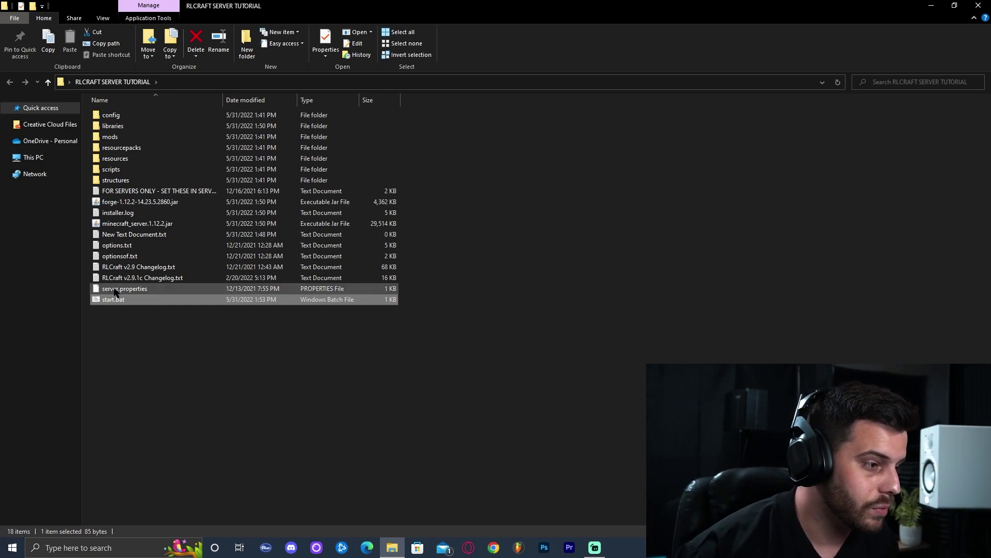
right_click(117, 292)
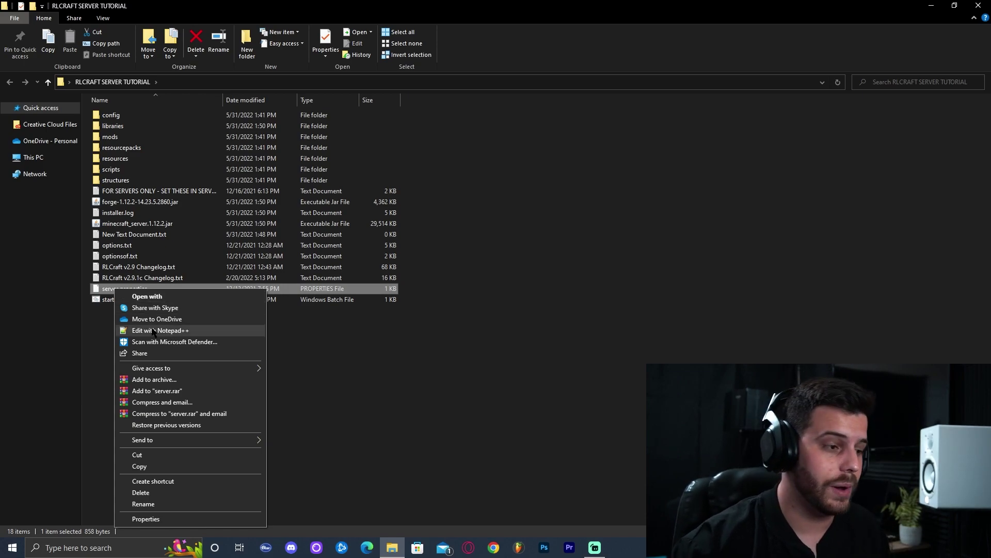
click(172, 330)
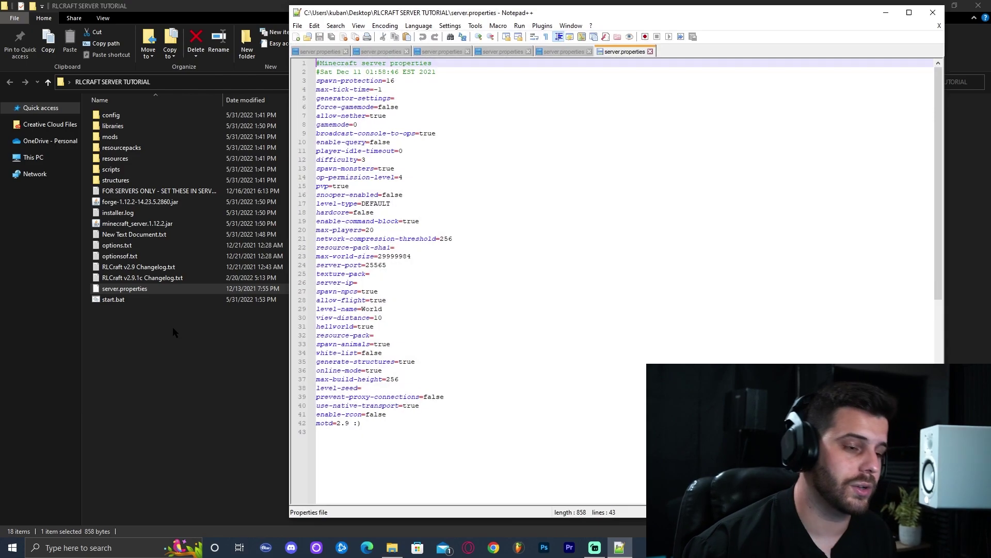
drag(414, 427, 312, 65)
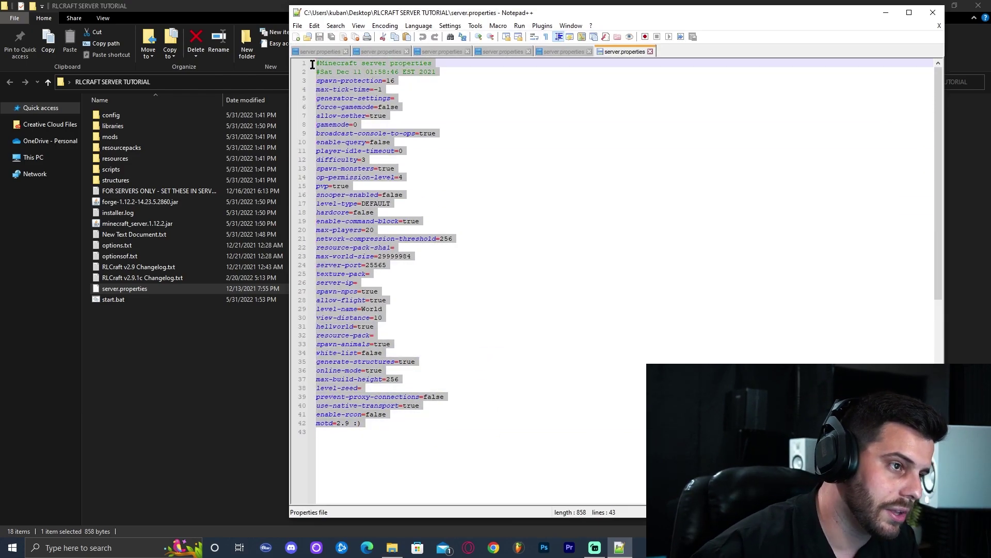
click(459, 401)
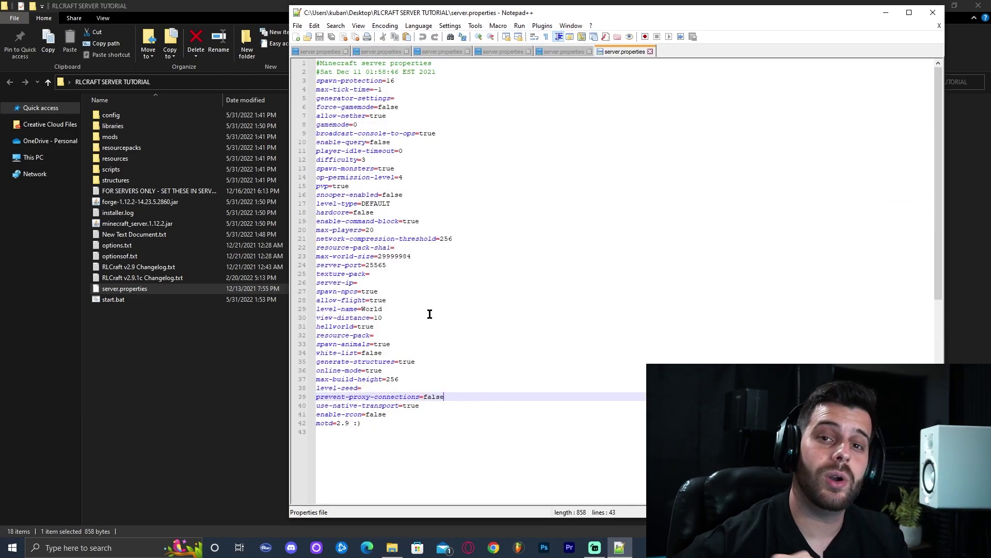
click(388, 284)
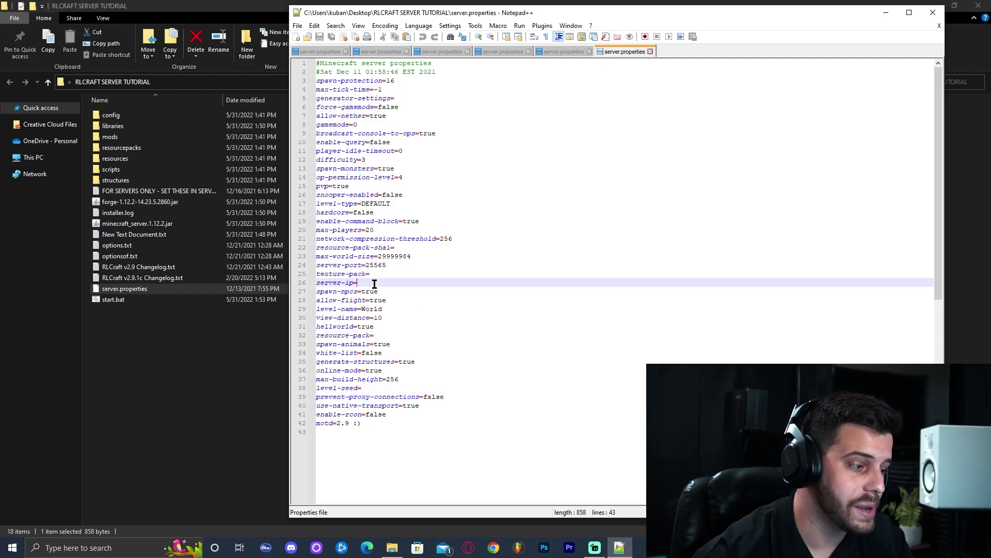
drag(358, 282, 313, 283)
click(371, 283)
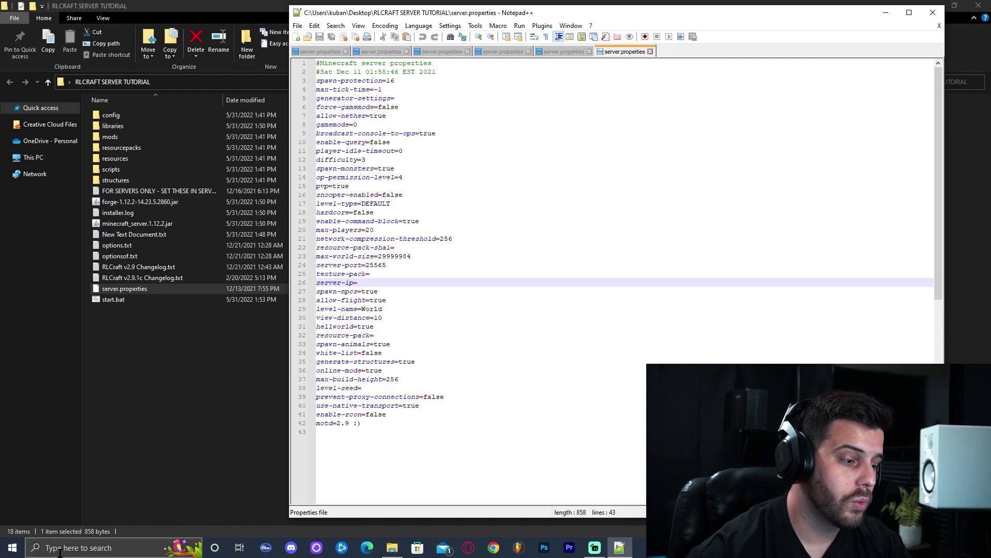
- Open Command Prompt and run ipconfig to list the computer's network addresses
click(87, 549)
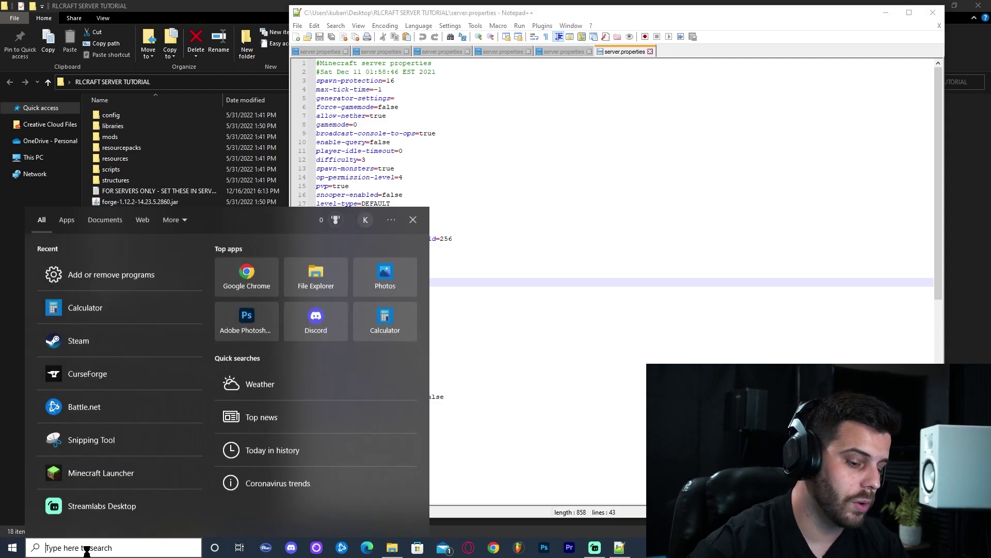
text(comma)
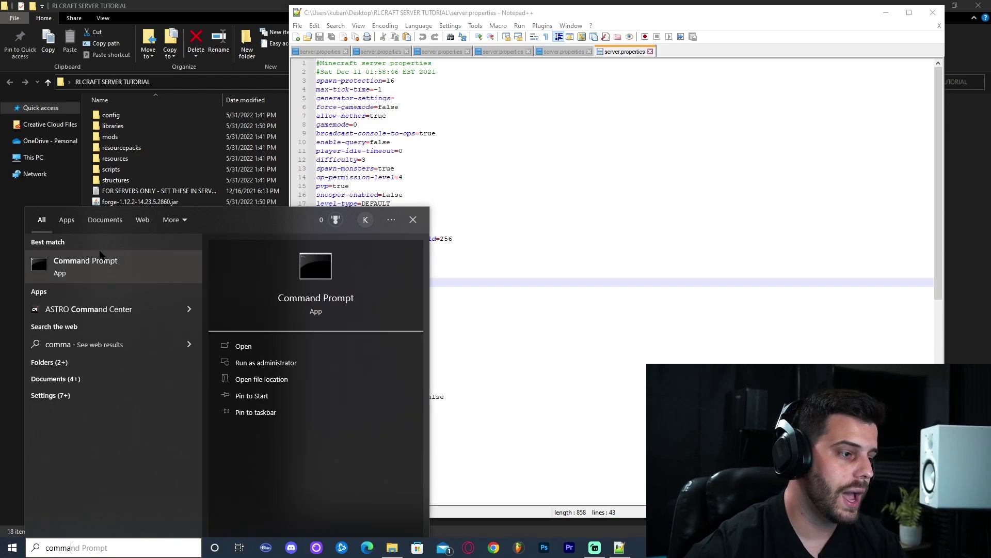
click(81, 270)
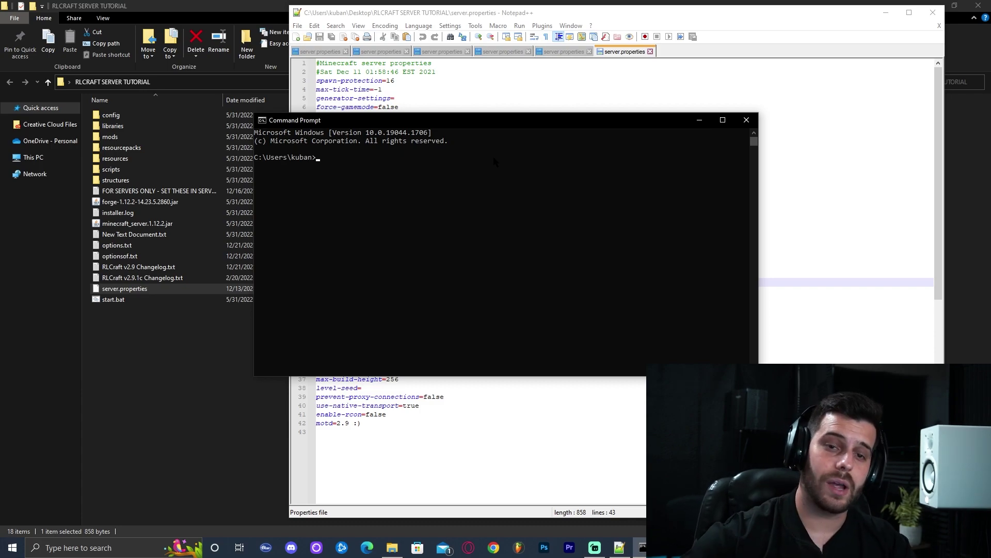
text(ipconfig)
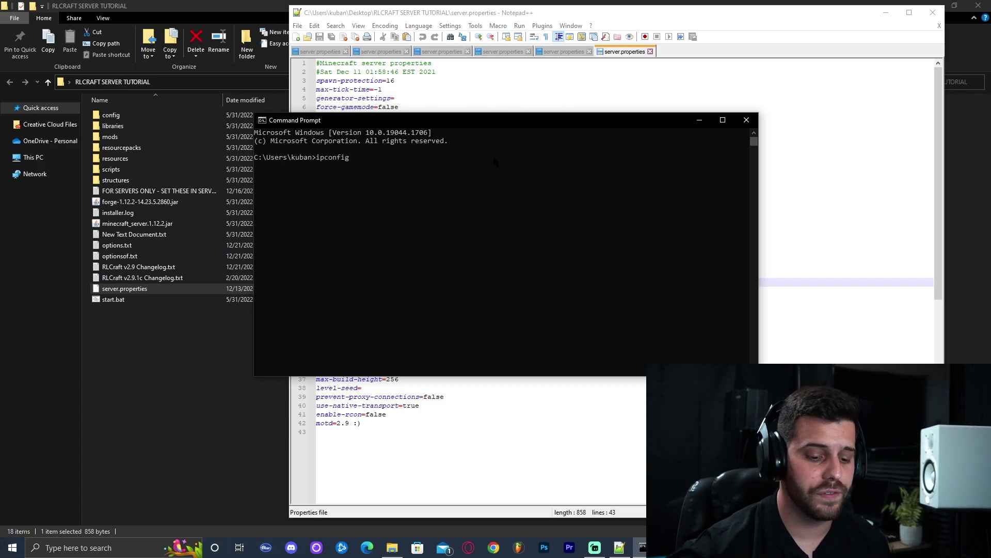
key(Return)
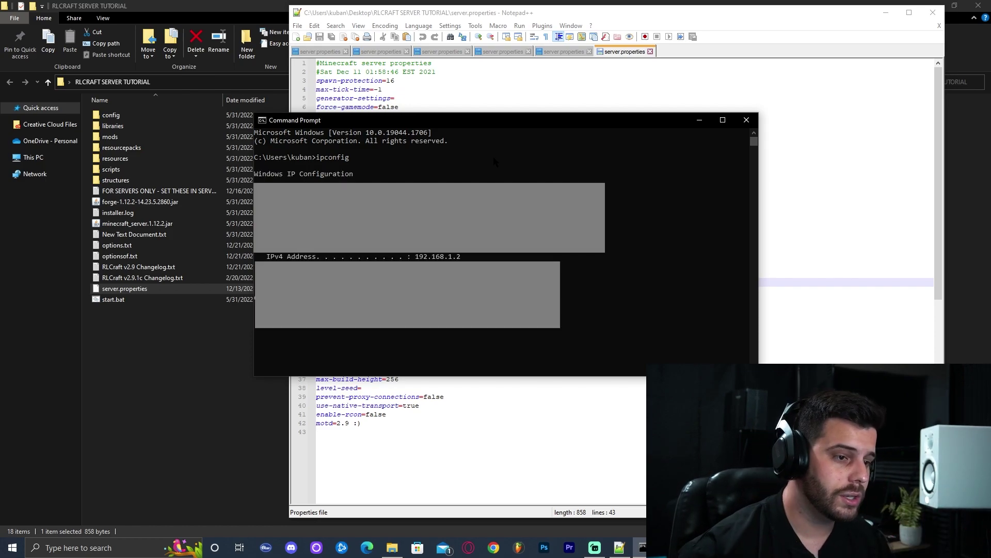
- Copy the IPv4 address from the ipconfig output and close Command Prompt
drag(266, 256, 464, 257)
drag(464, 256, 421, 257)
click(458, 256)
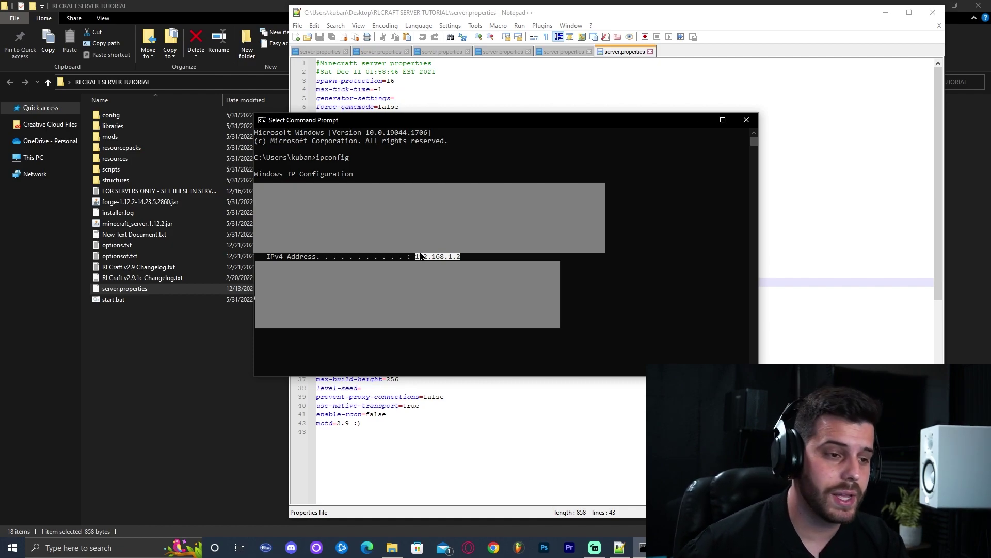
drag(461, 257, 410, 257)
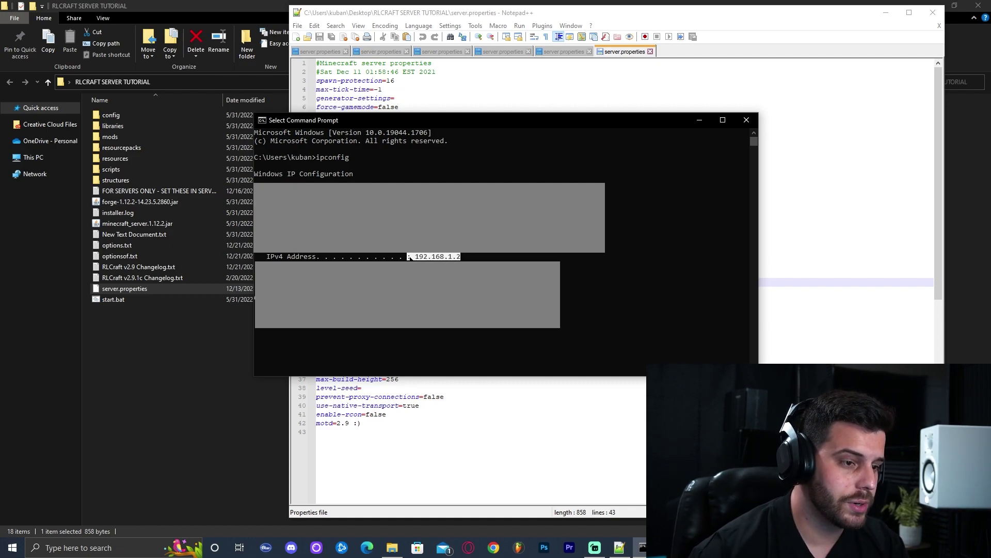
right_click(418, 258)
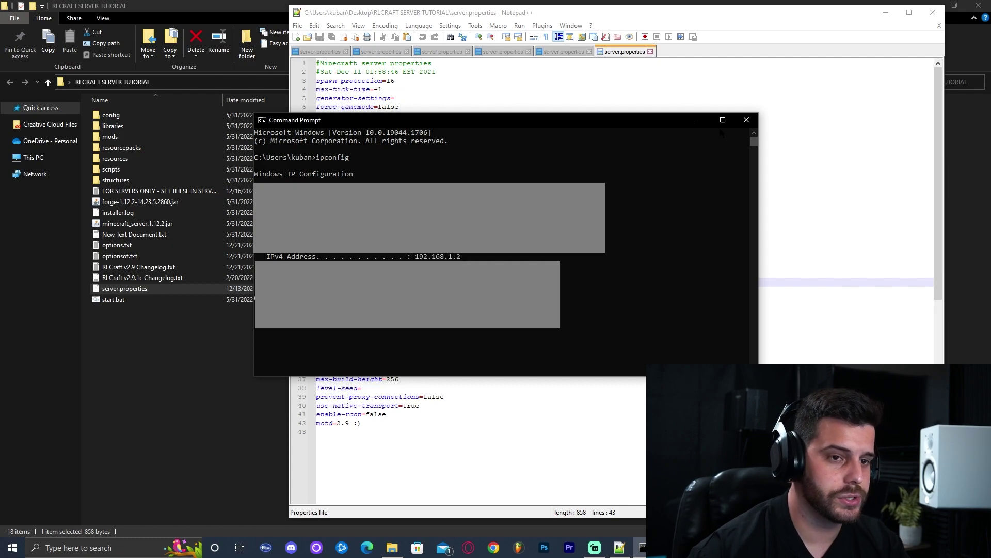
click(747, 121)
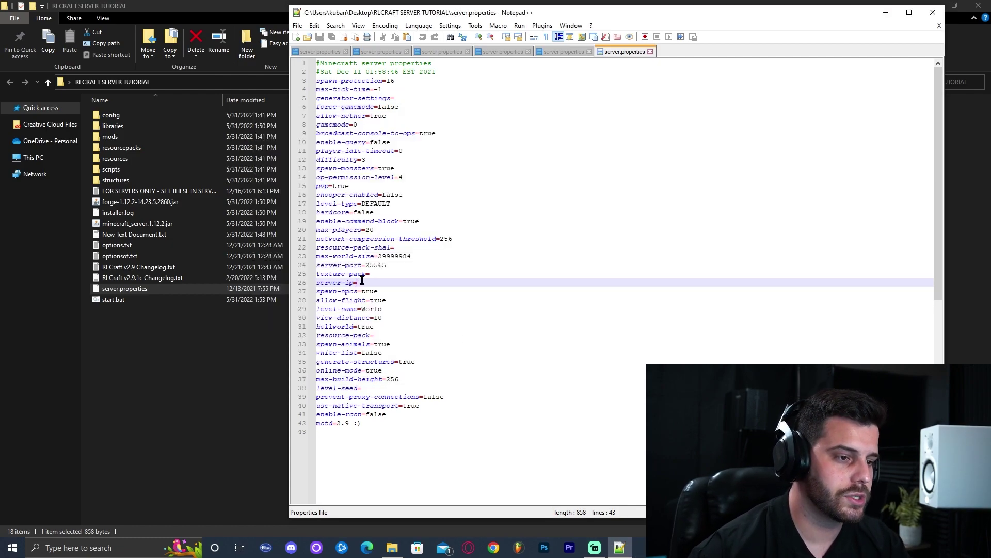
- Set server-ip to 192.168.1.2 in server.properties, save the file, and close Notepad++
text(192.168.1.2)
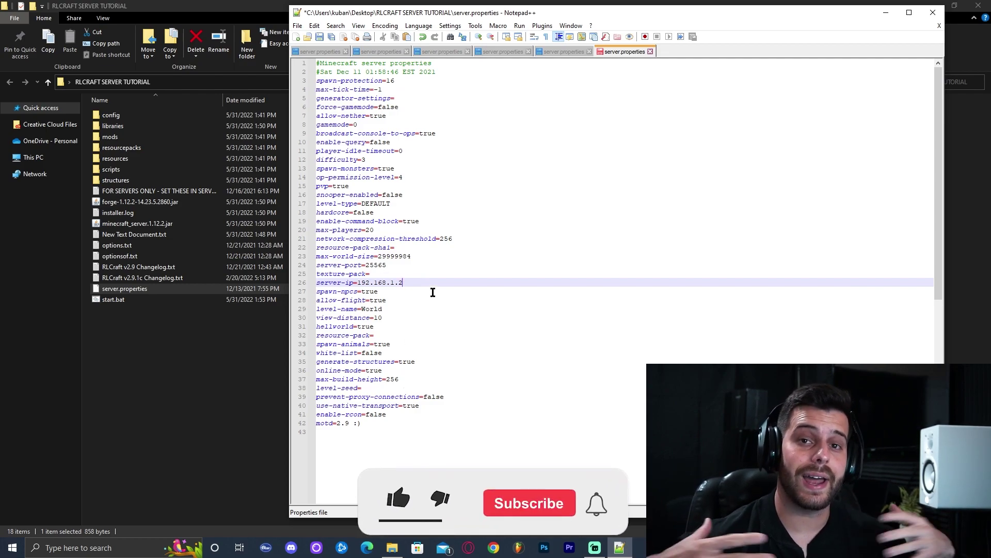
key(ctrl+s)
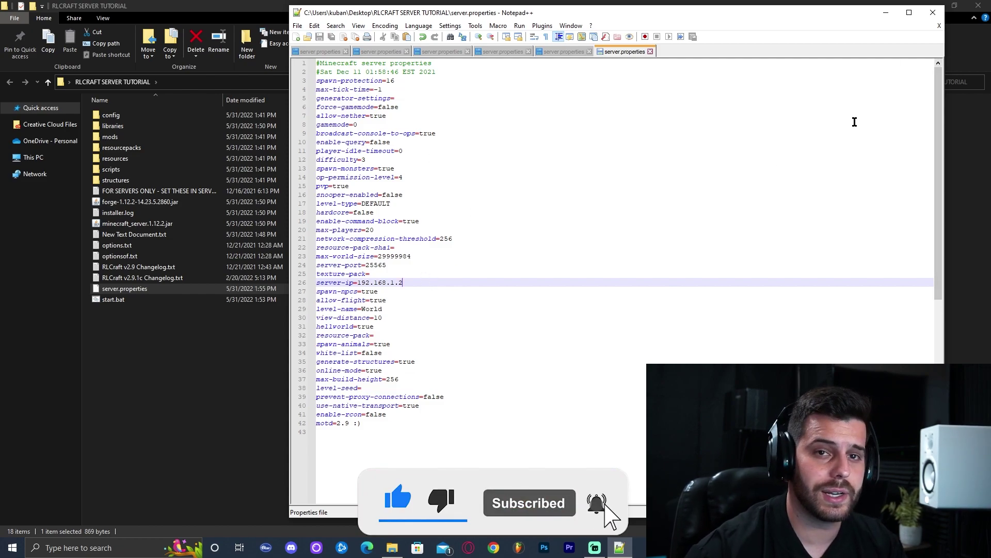
click(933, 12)
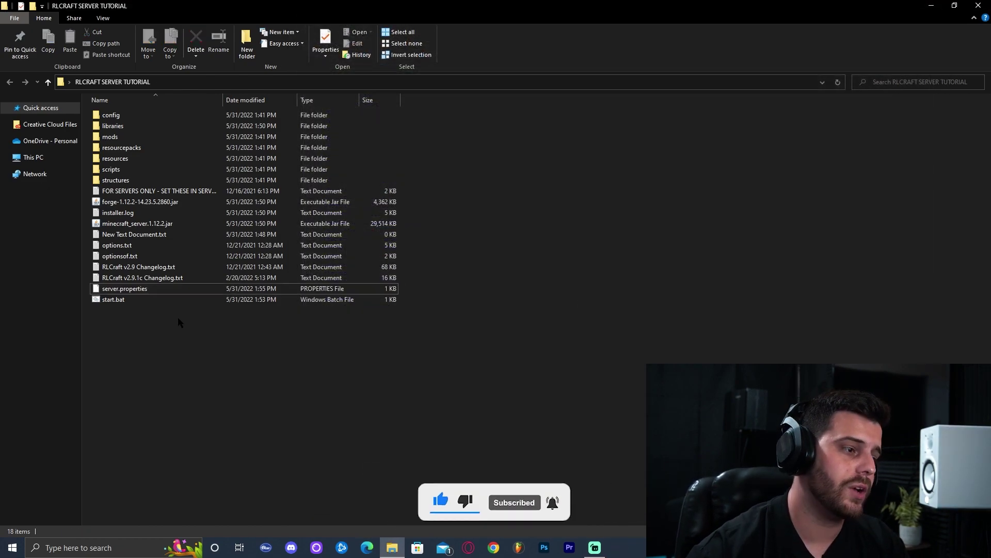